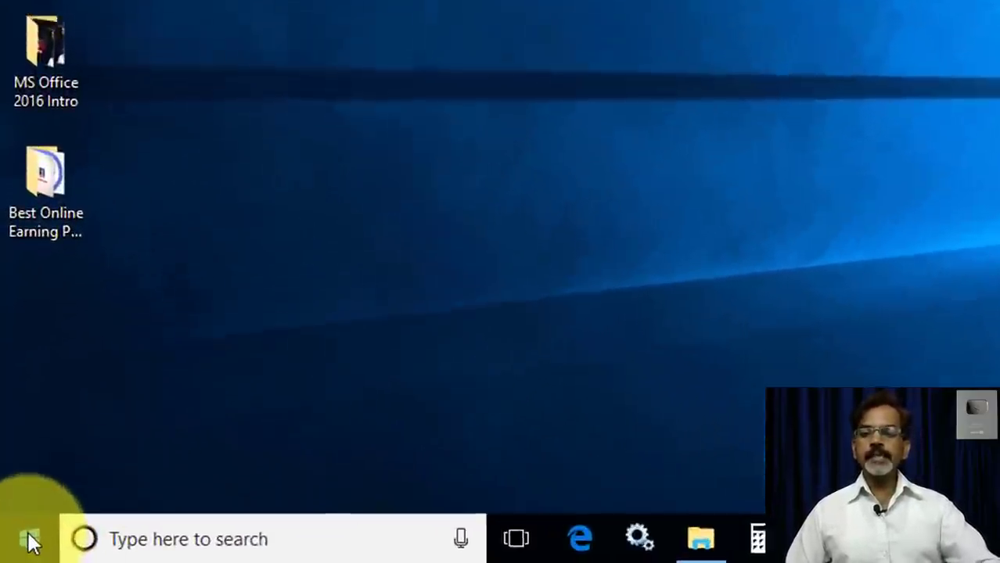
Step: Browse the Start menu's app list, then close the Start menu
left_click(30, 540)
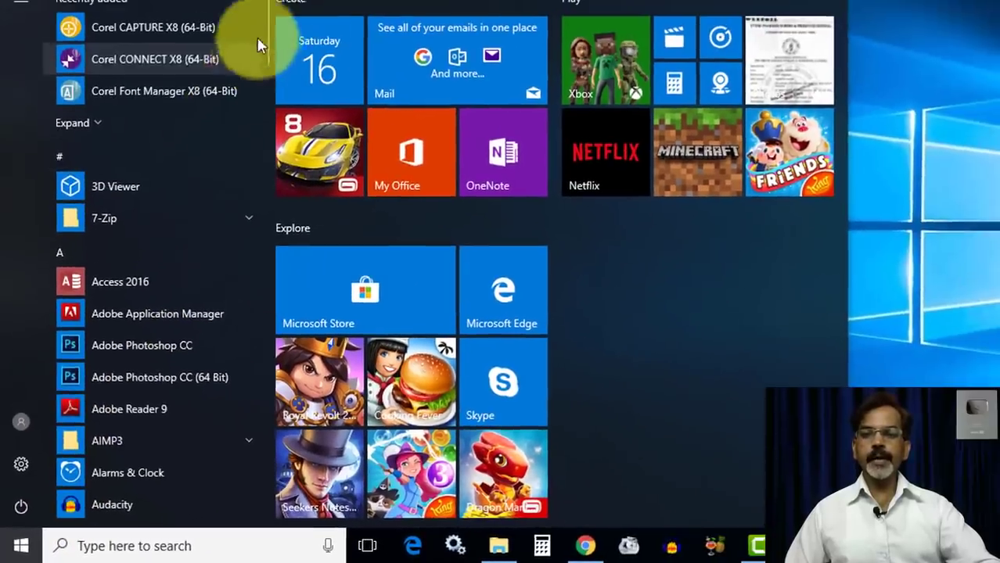
mouse_move(269, 25)
left_mouse_down()
mouse_move(295, 457)
mouse_move(270, 485)
left_mouse_up()
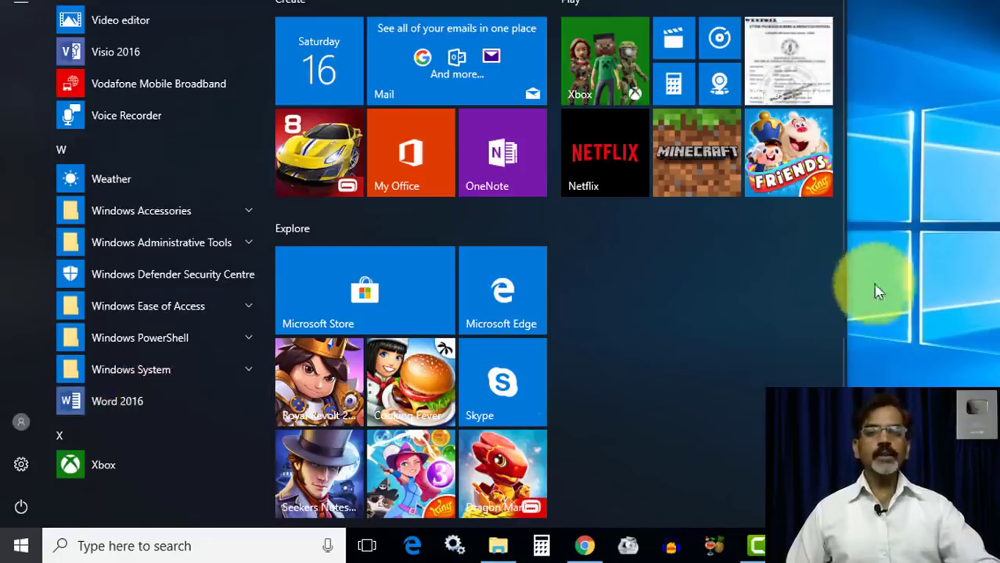
left_click(913, 264)
Step: Search for 'word' so Word 2016 appears as the best match
left_click(18, 547)
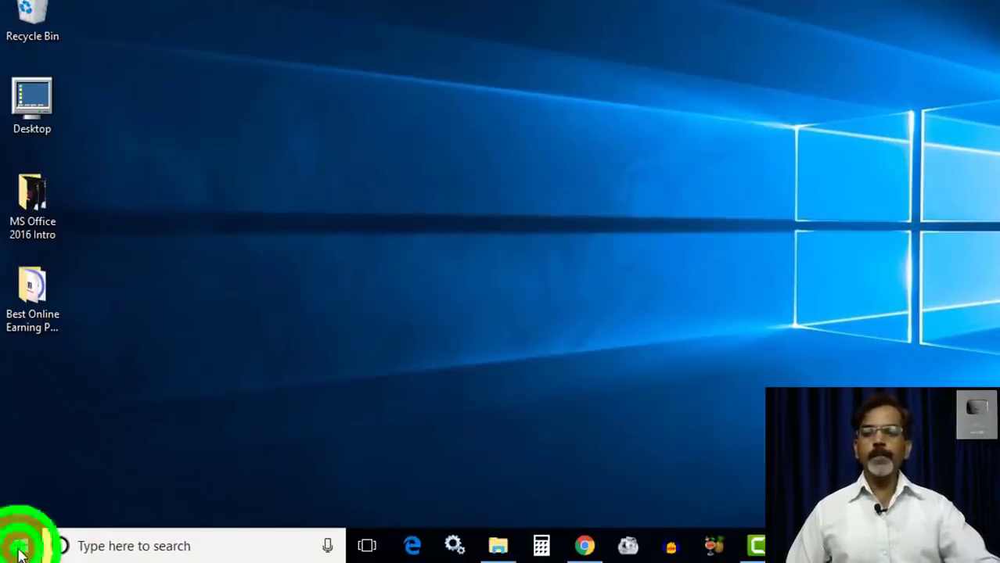
left_click(117, 547)
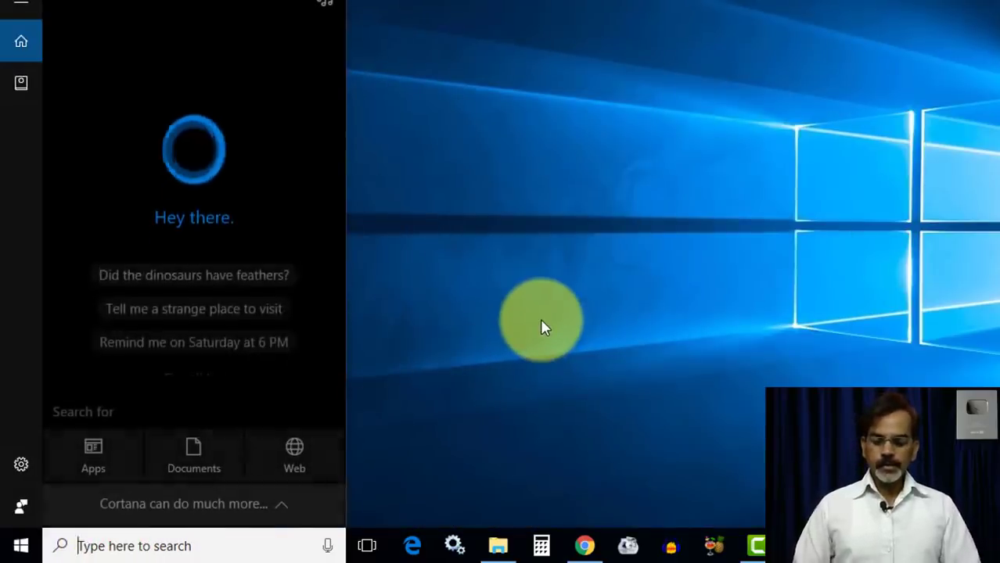
type("wor")
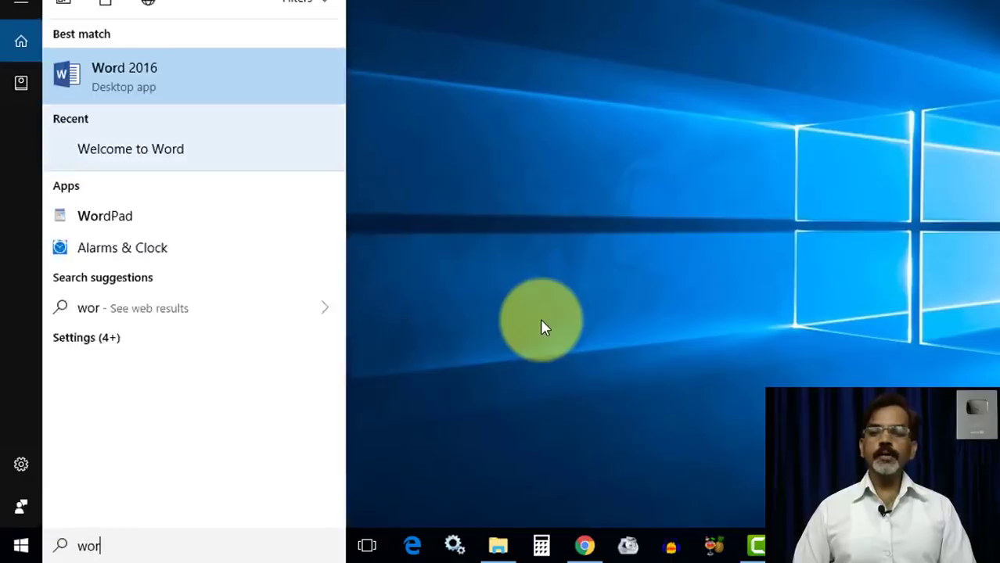
type("d")
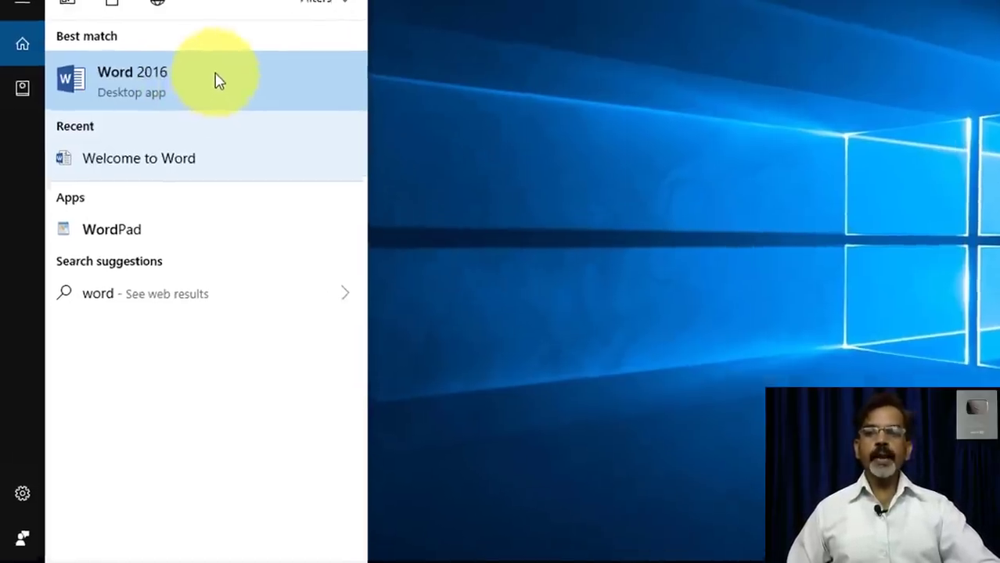
Step: Pin the Word 2016 search result to the taskbar, then unpin it
right_click(202, 75)
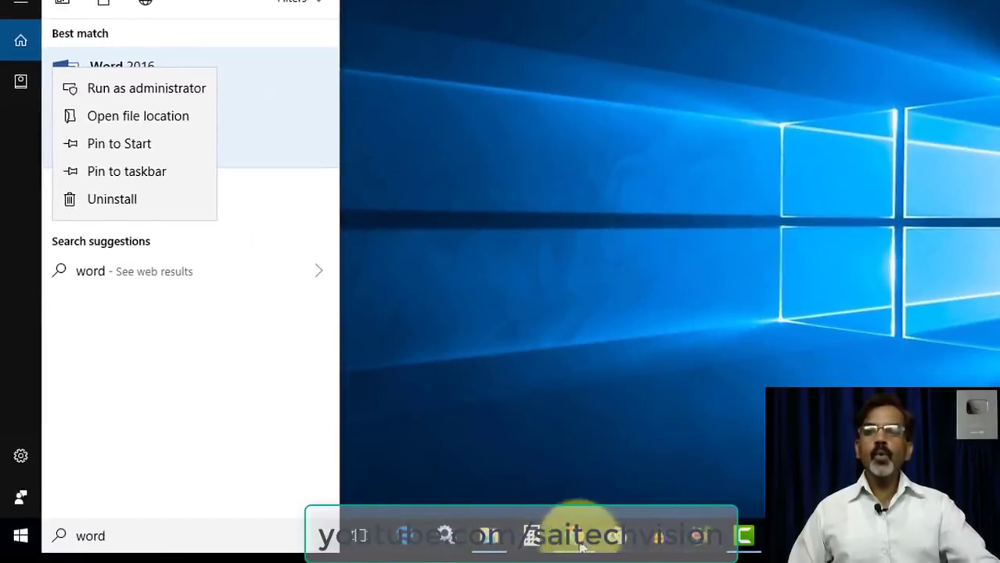
left_click(145, 174)
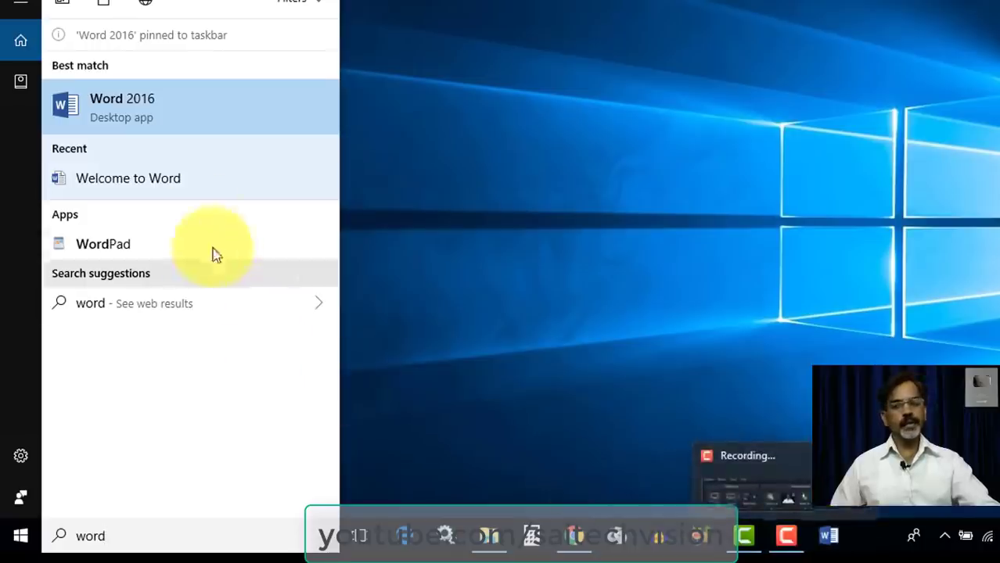
right_click(188, 113)
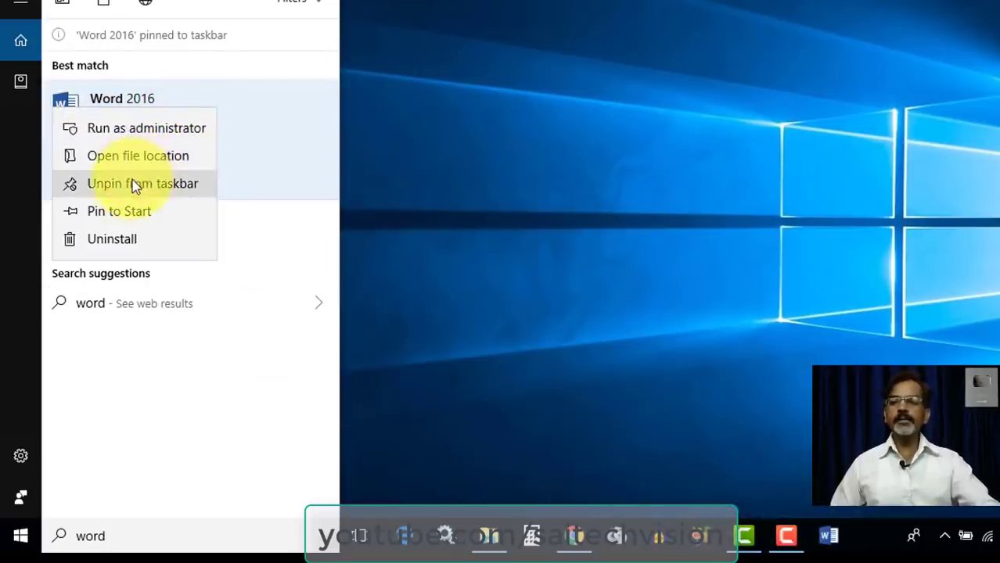
left_click(113, 186)
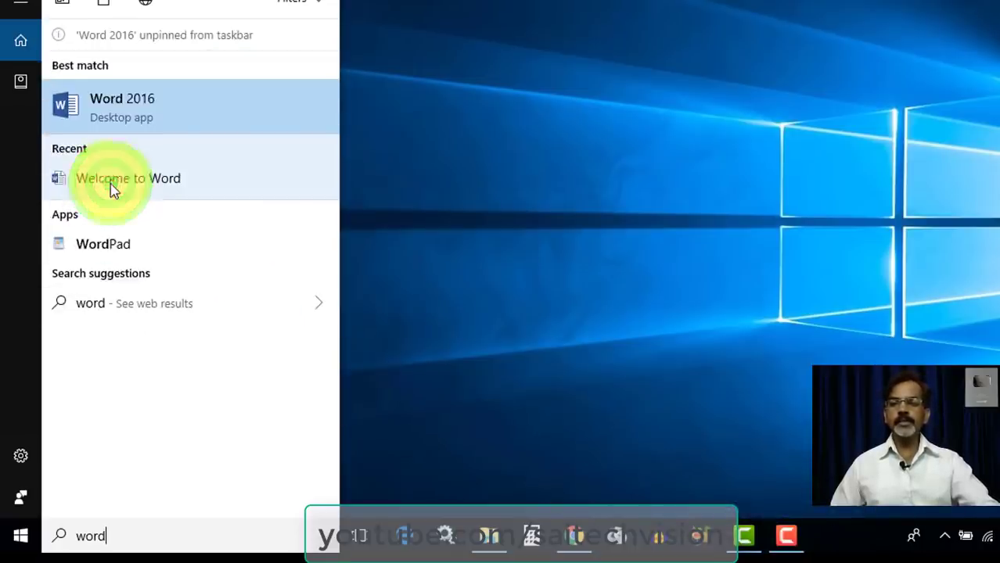
Step: Dismiss the Word search results and reopen the Start menu with its app list and tiles
right_click(190, 109)
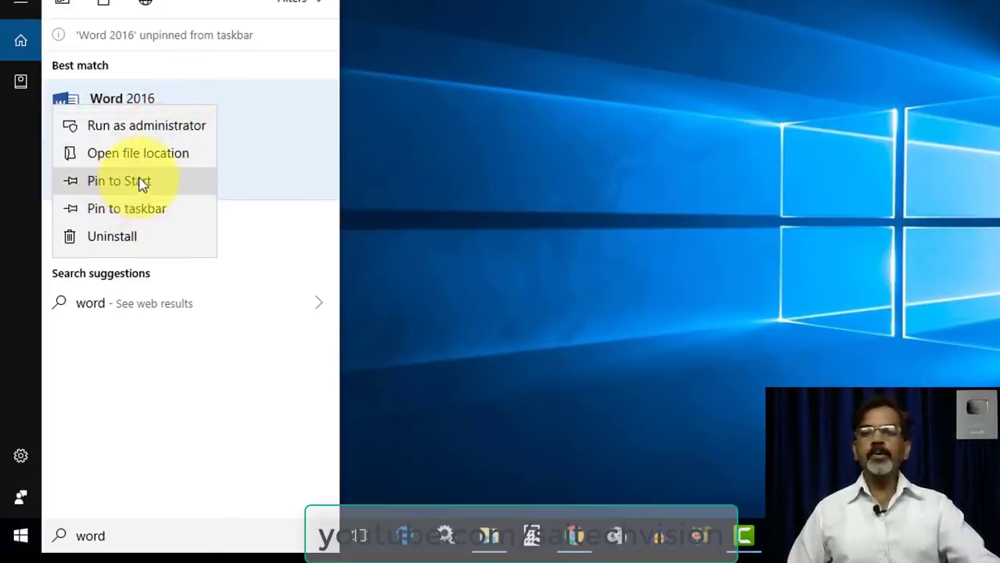
left_click(349, 166)
left_click(20, 537)
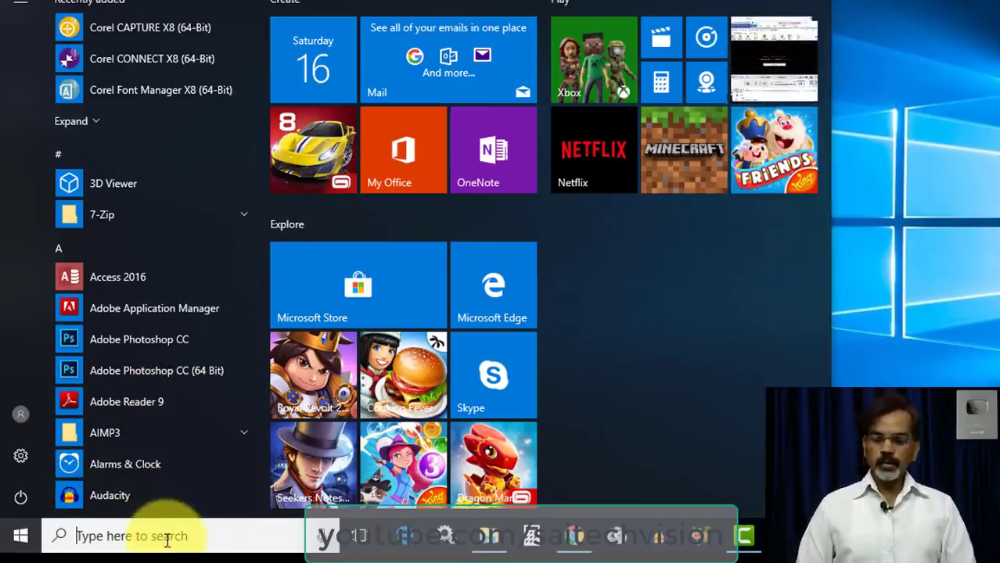
Step: Search 'wor' and pin the Word 2016 result to Start
type("wor")
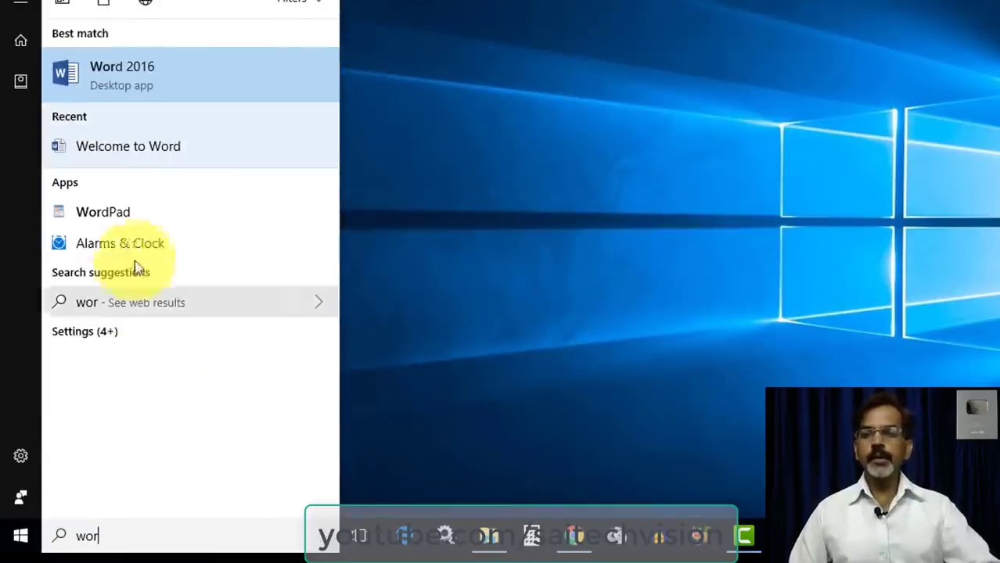
right_click(228, 67)
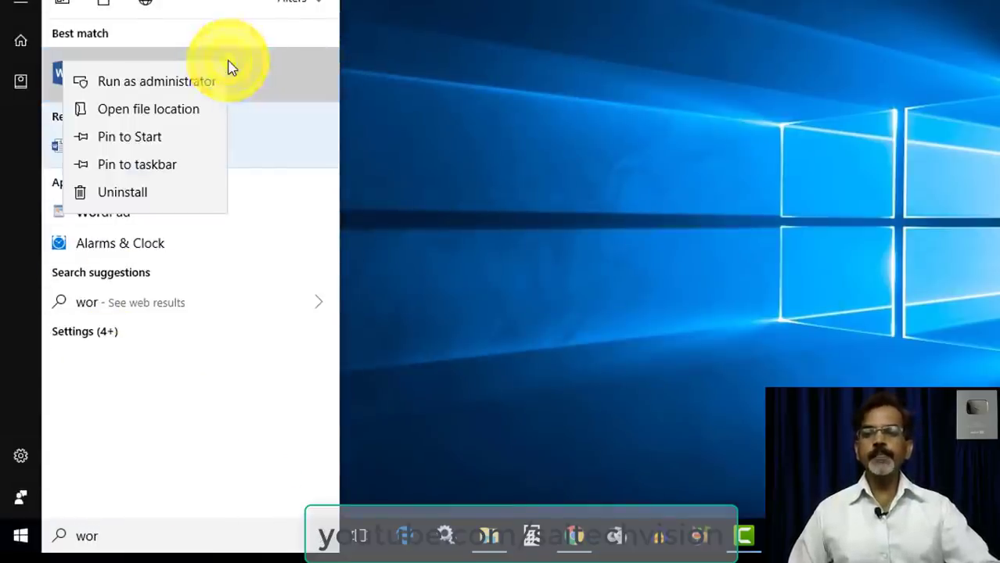
left_click(135, 145)
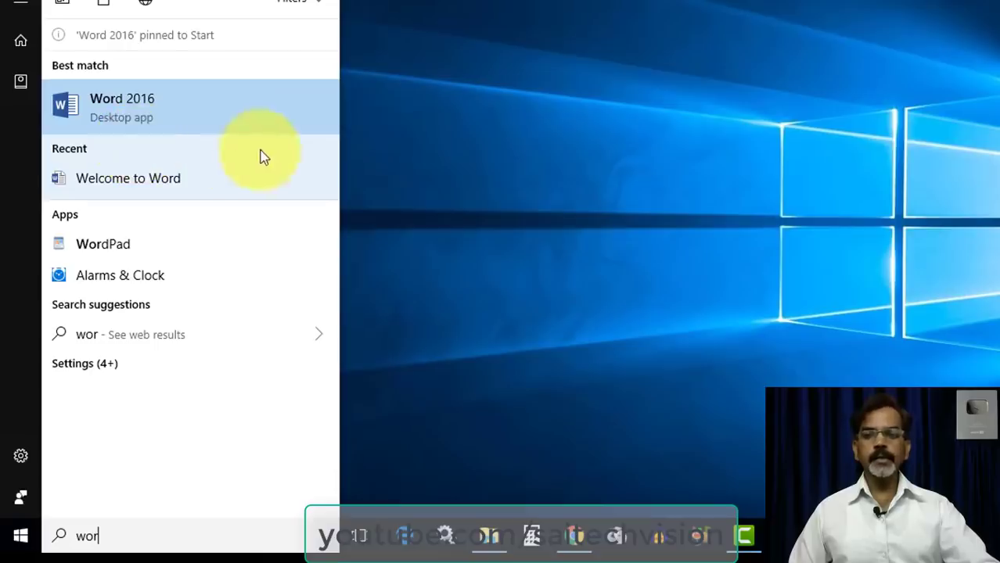
left_click(662, 86)
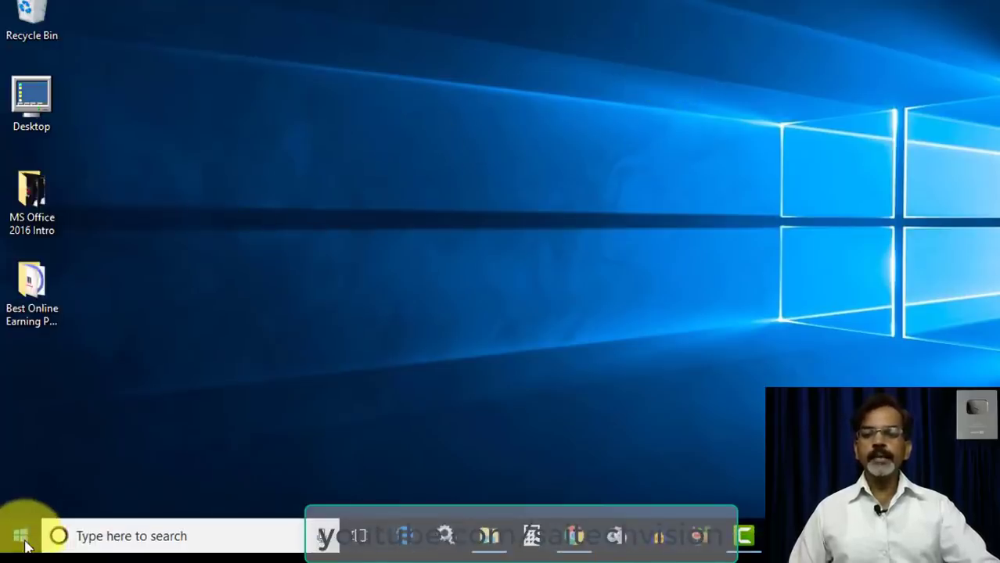
Step: Check the new Word 2016 tile in Start, then unpin it from Start
left_click(24, 538)
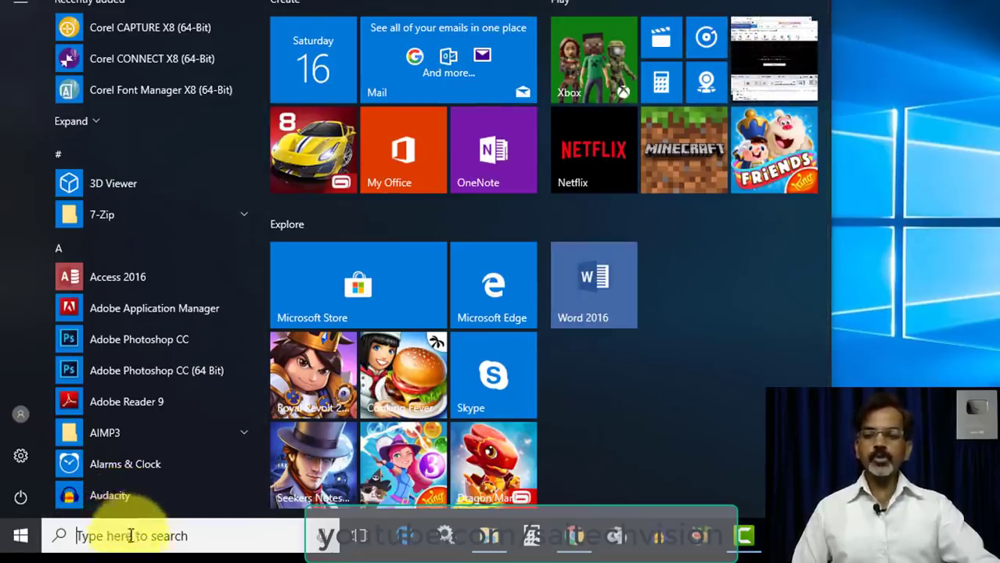
right_click(587, 288)
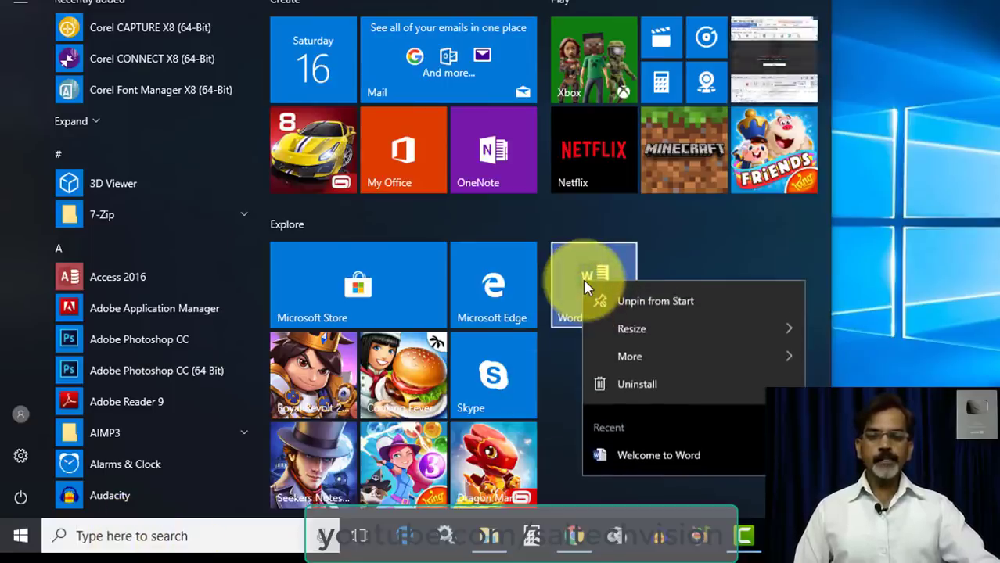
left_click(647, 303)
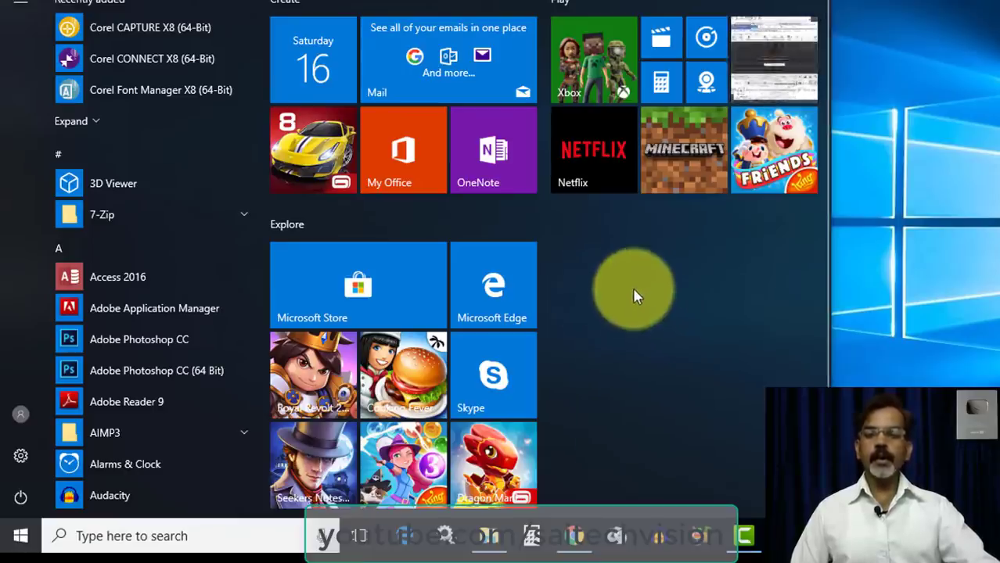
left_click(152, 538)
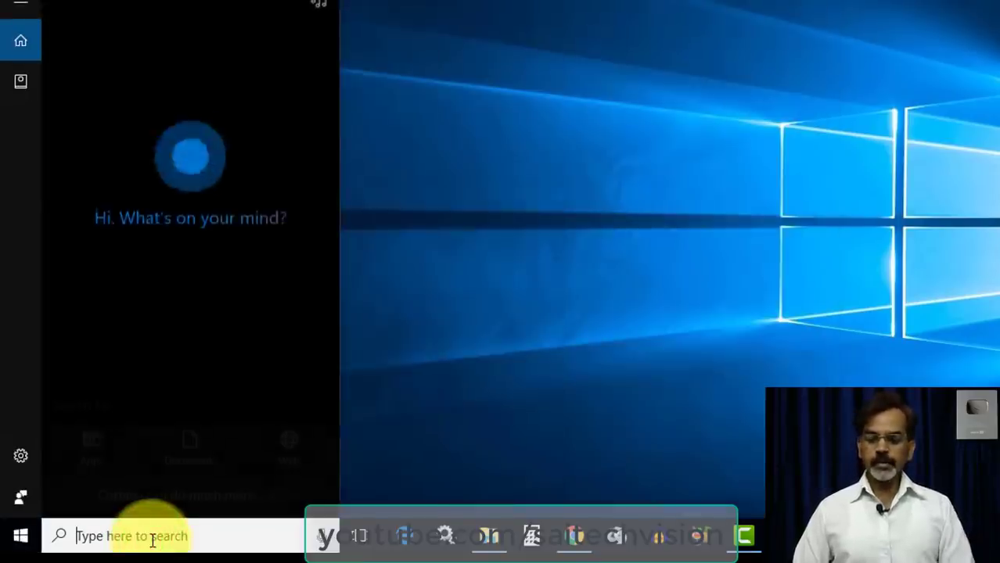
Step: Search 'wor' and open the file location of the Word 2016 shortcut
type("wor")
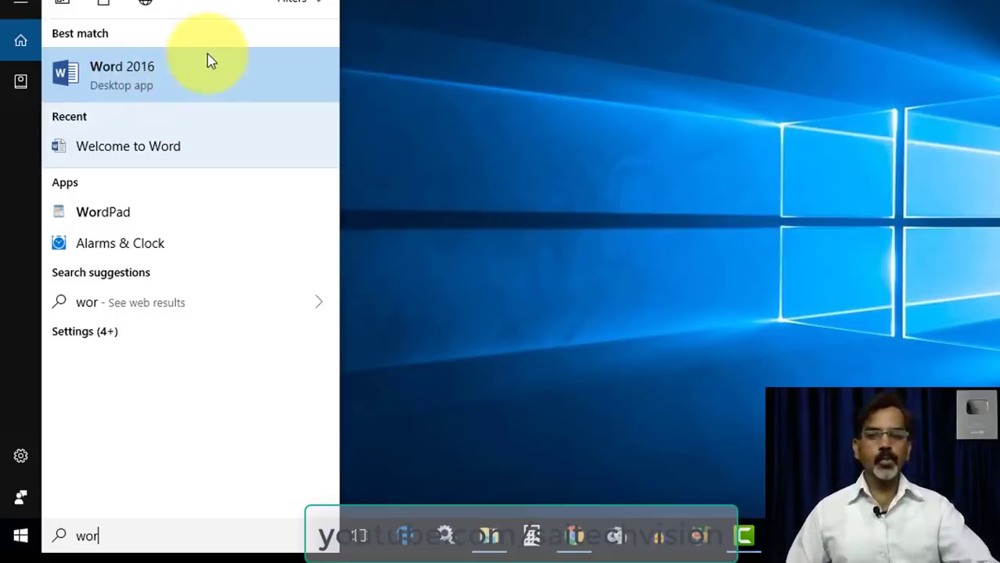
right_click(215, 73)
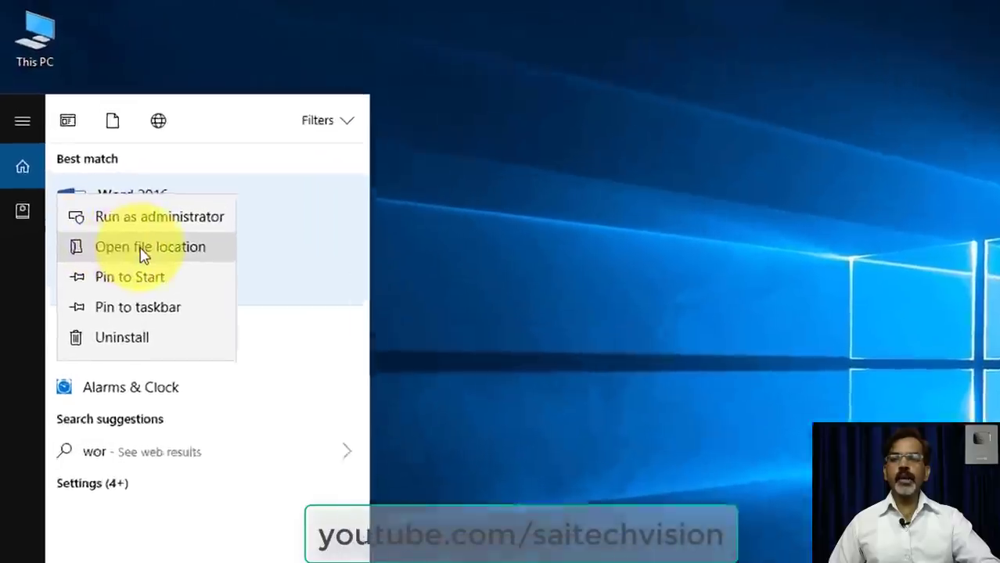
left_click(161, 253)
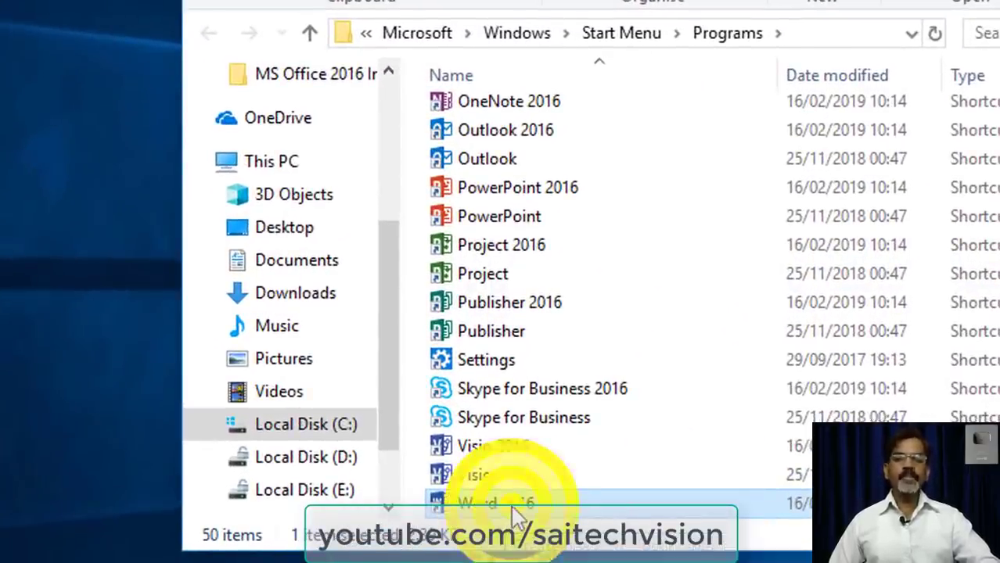
Step: Send the Word 2016 shortcut to the desktop with Send to > Desktop (create shortcut)
right_click(512, 516)
mouse_move(662, 277)
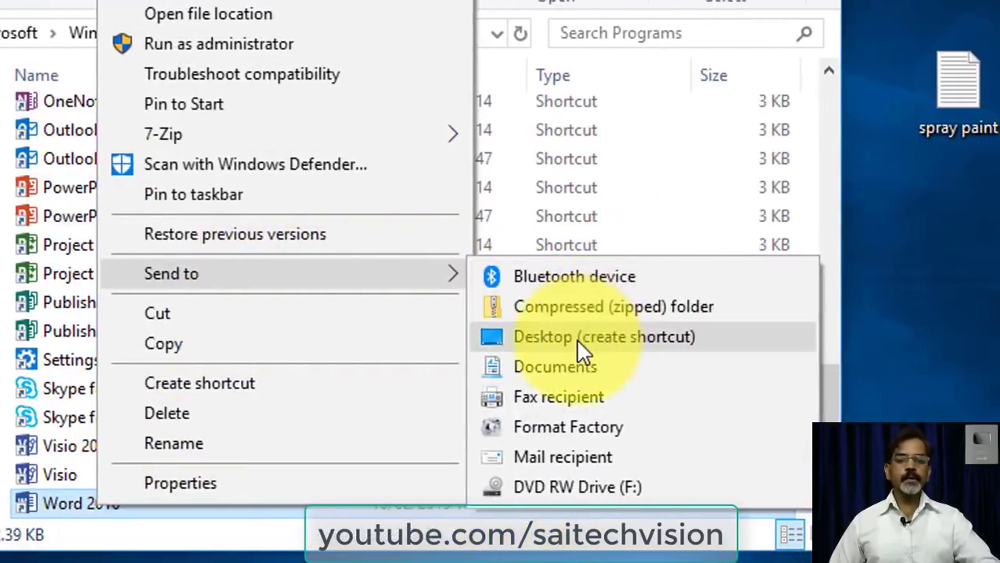
left_click(577, 340)
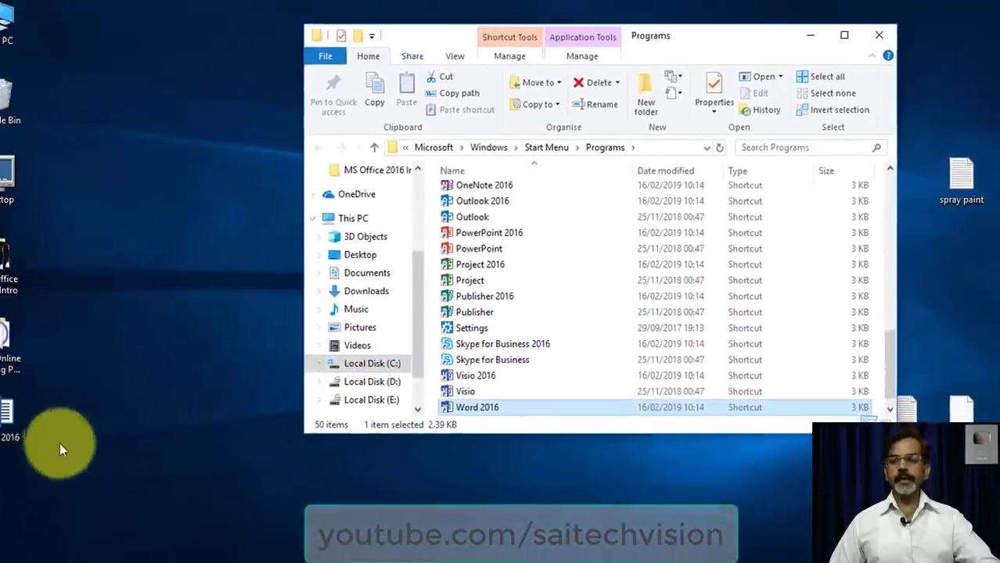
Step: Close the Programs folder window, leaving the new Word 2016 shortcut on the desktop
left_click(29, 416)
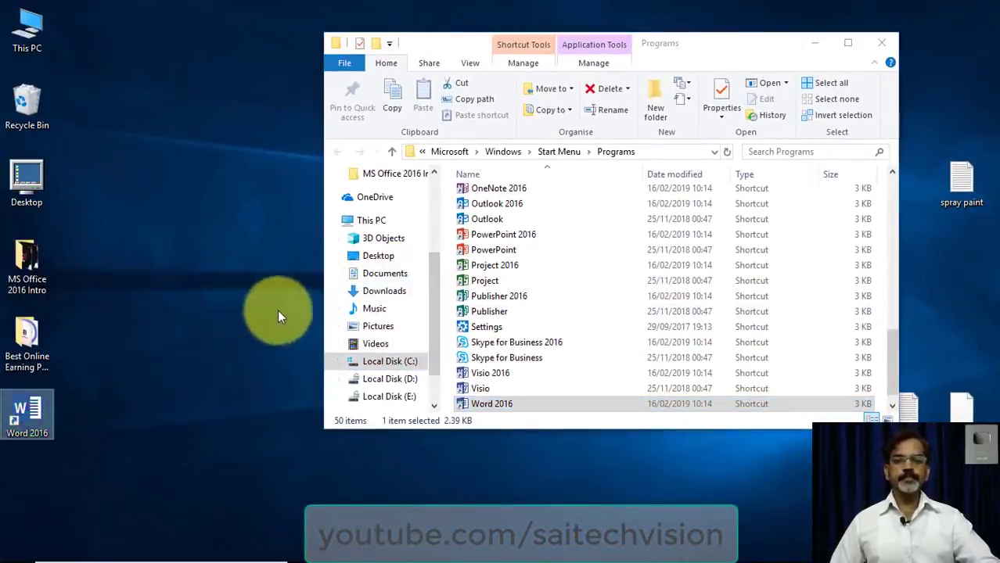
left_click(881, 42)
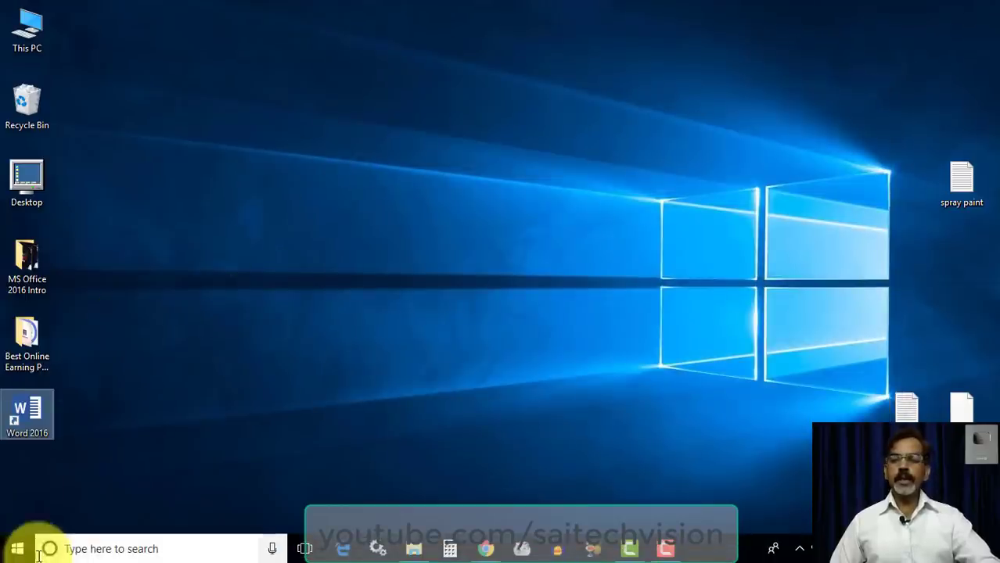
left_click(82, 548)
Step: Launch Word by running 'winword' from the Run box, then close its start screen
left_click(380, 403)
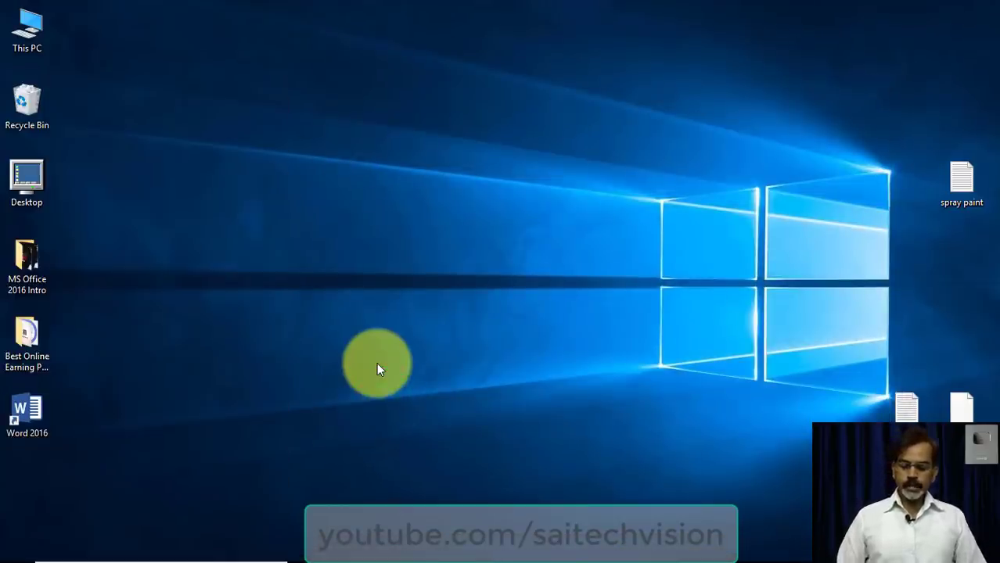
key("super+r")
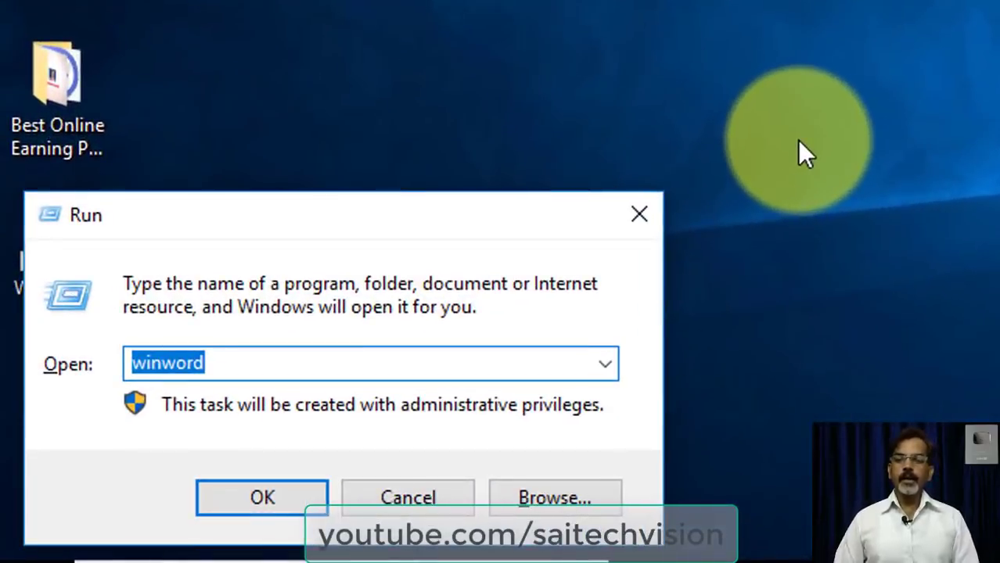
type("win")
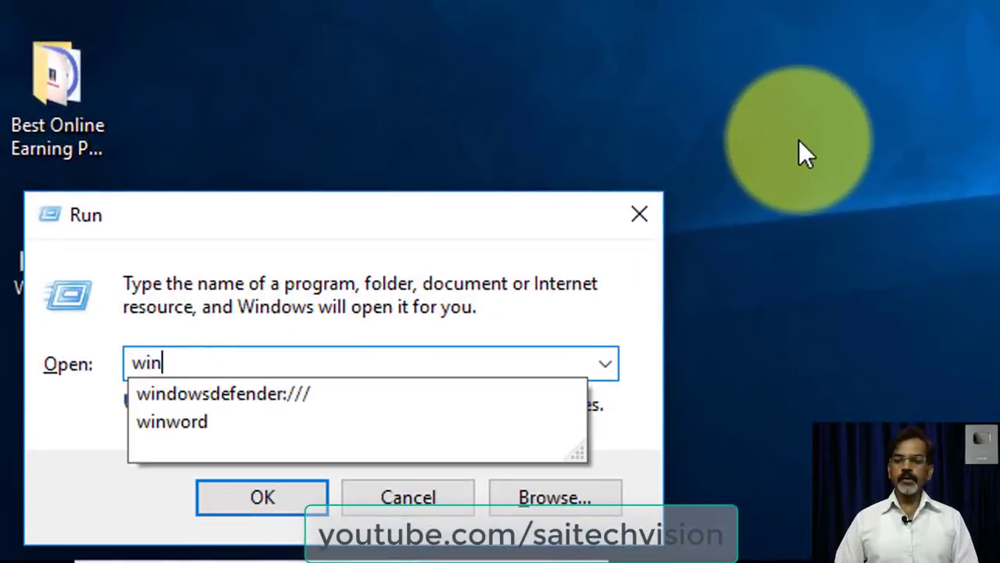
type("word")
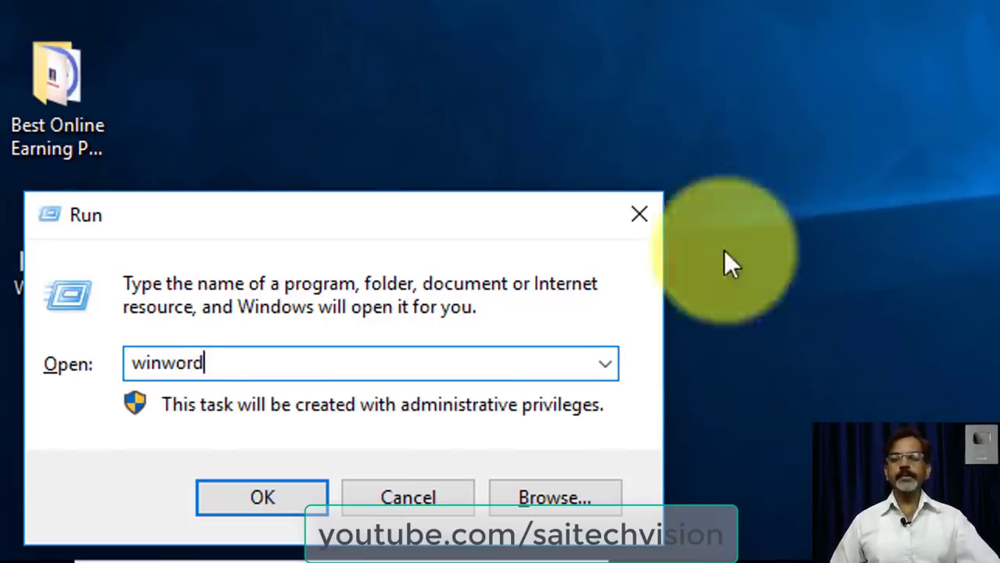
left_click(255, 501)
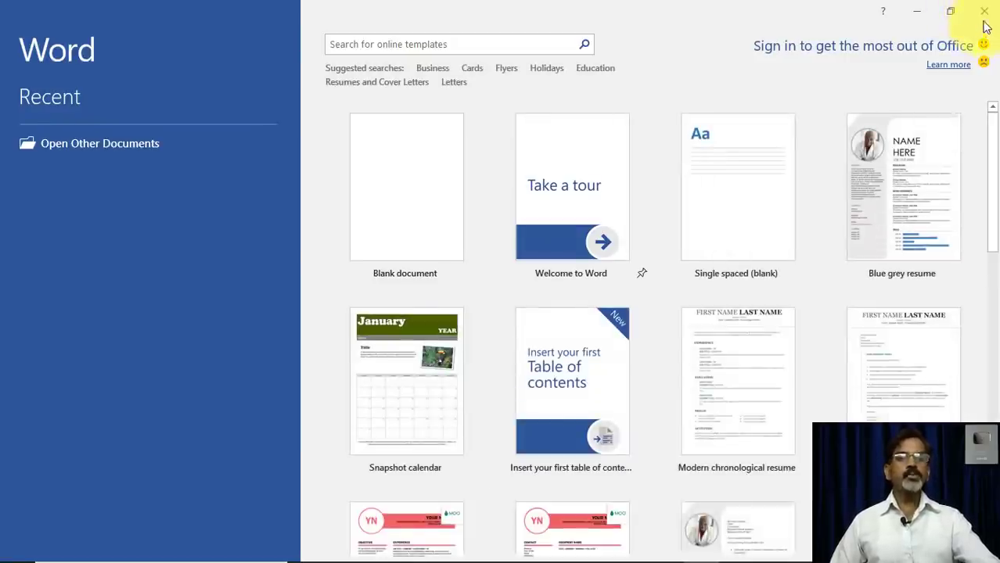
left_click(984, 22)
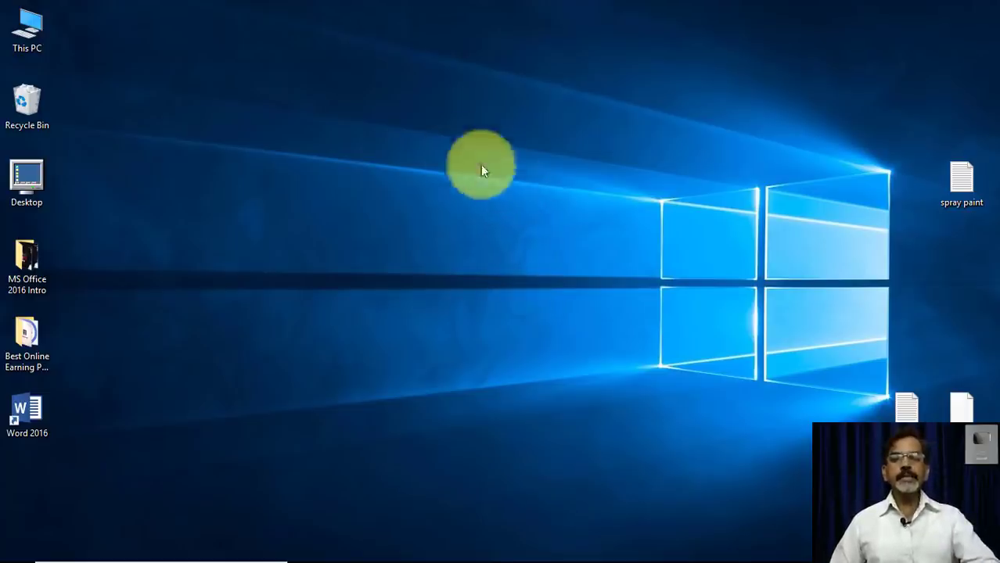
right_click(446, 97)
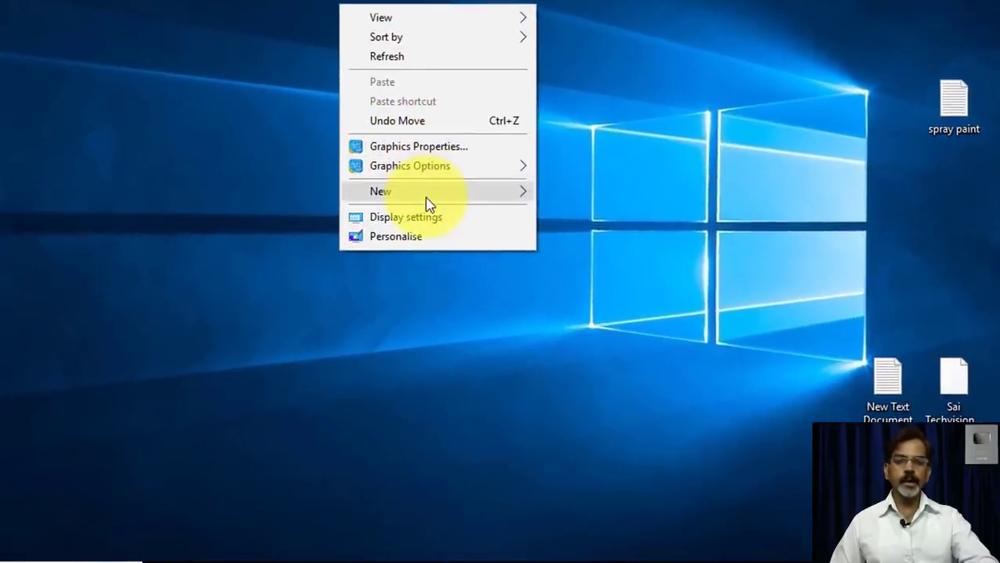
mouse_move(434, 199)
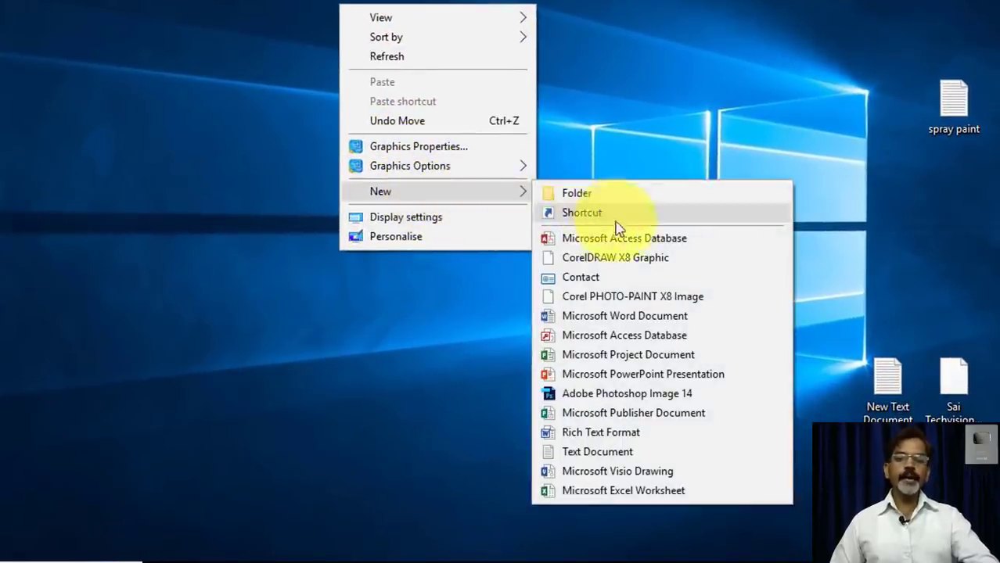
left_click(608, 324)
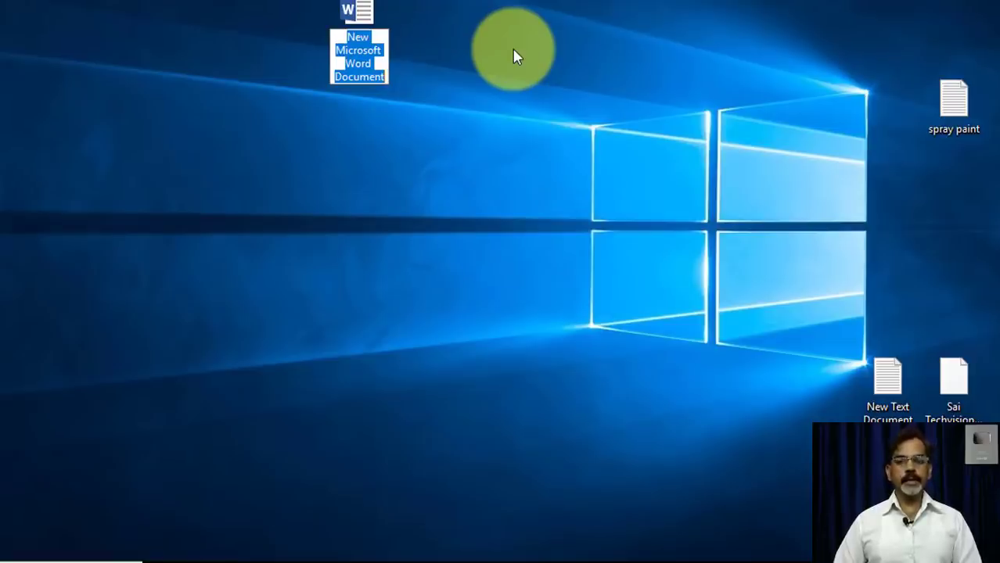
type("Sai ")
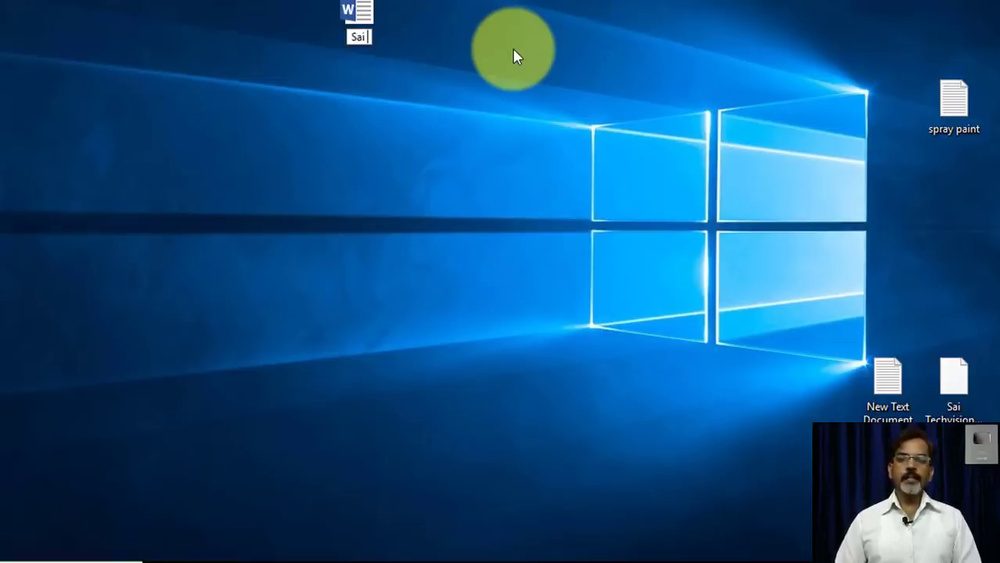
type("techvision")
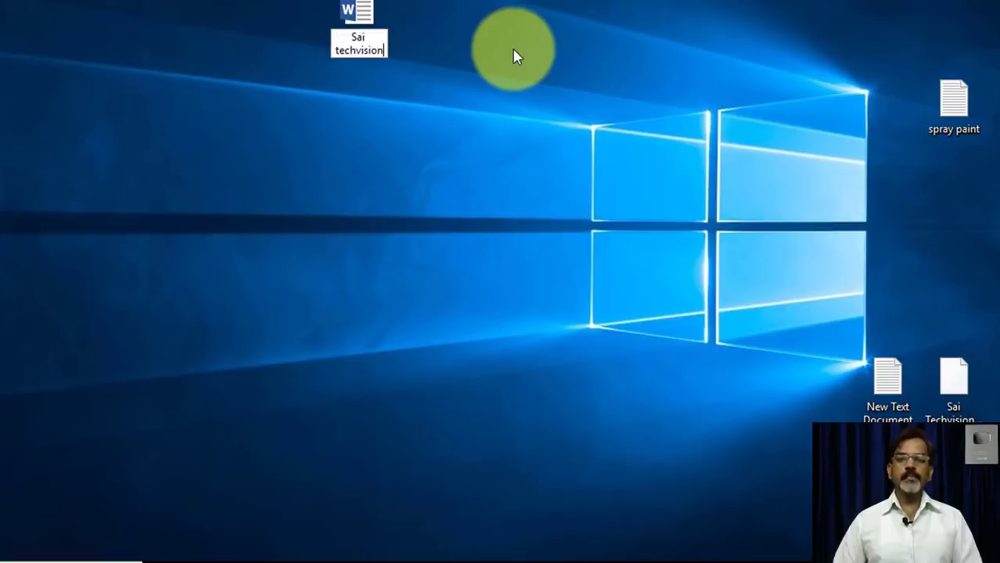
key("Return")
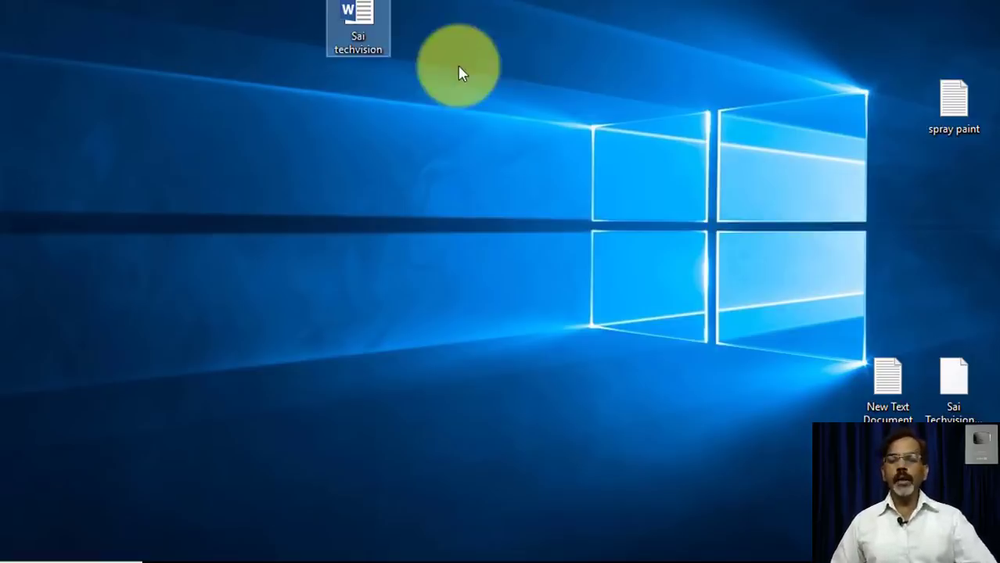
mouse_move(370, 47)
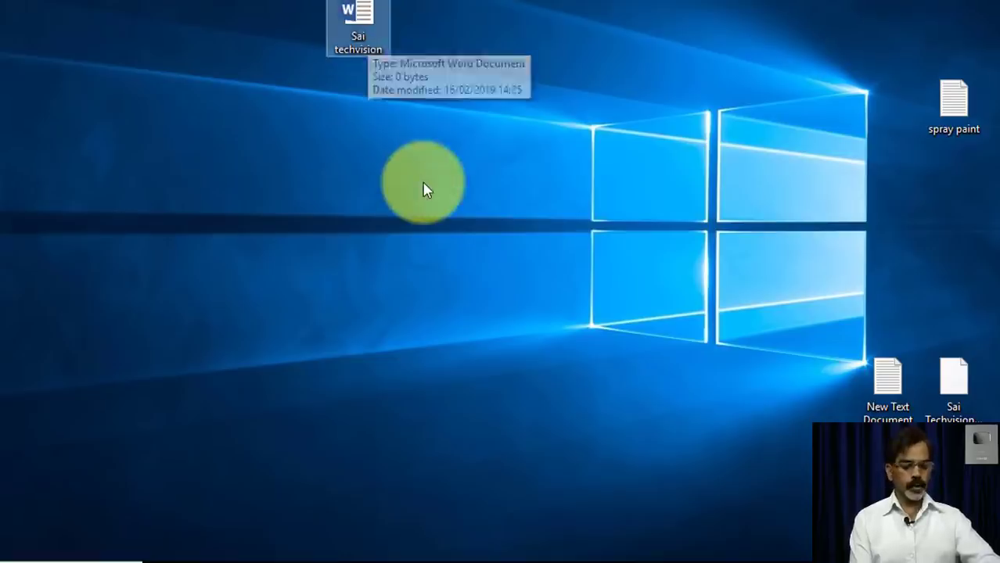
key("Delete")
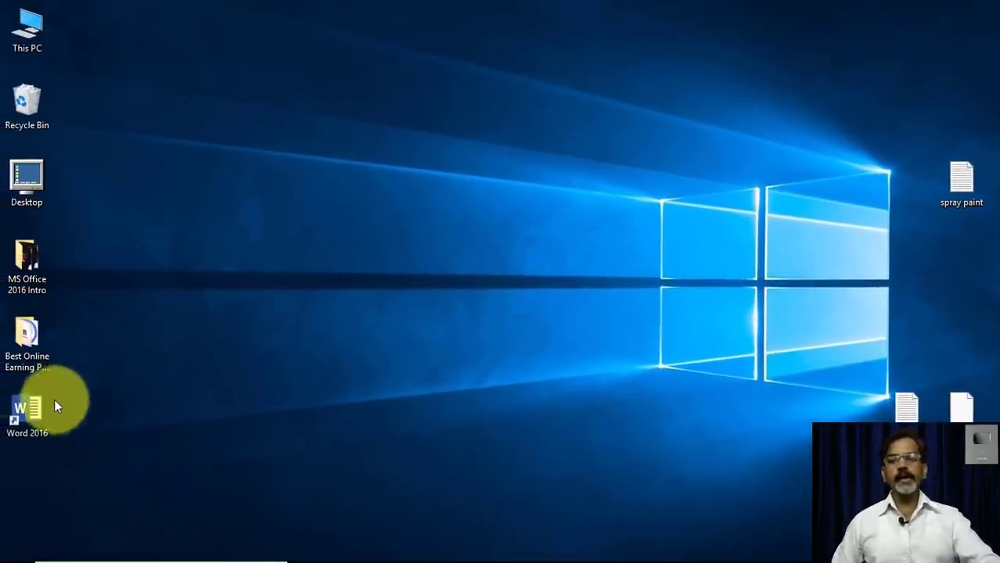
Step: Launch Word 2016 by double-clicking its desktop shortcut
left_click(36, 419)
double_click(21, 414)
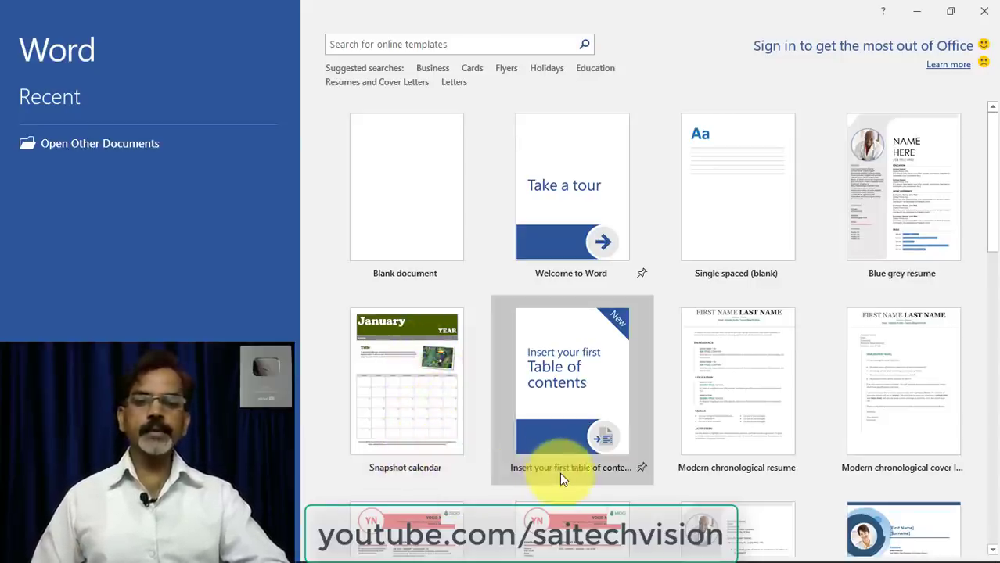
Step: Scroll through the template gallery and select the Restaurant brochure template
scroll(677, 444, "down", 3)
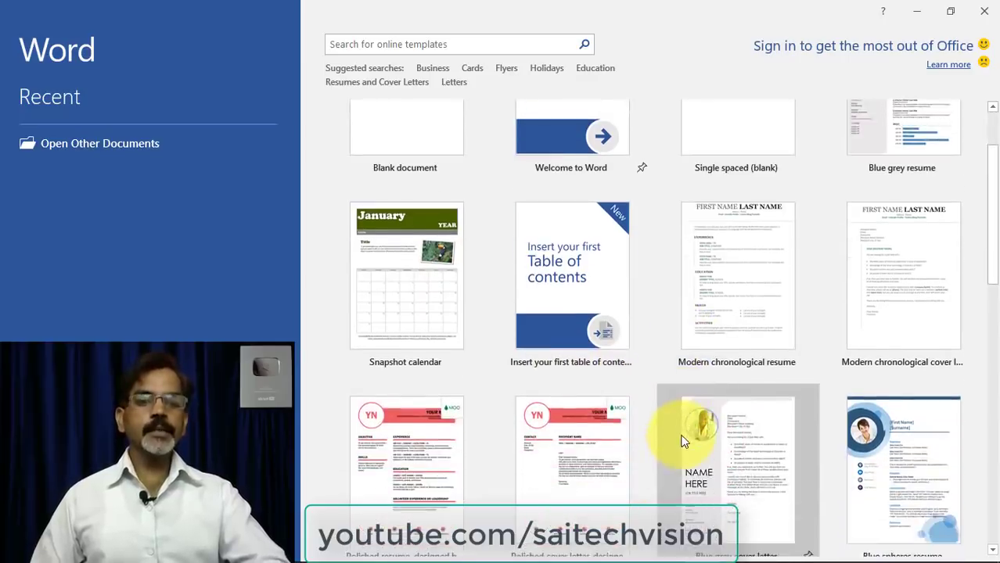
scroll(665, 415, "down", 1)
scroll(663, 411, "down", 1)
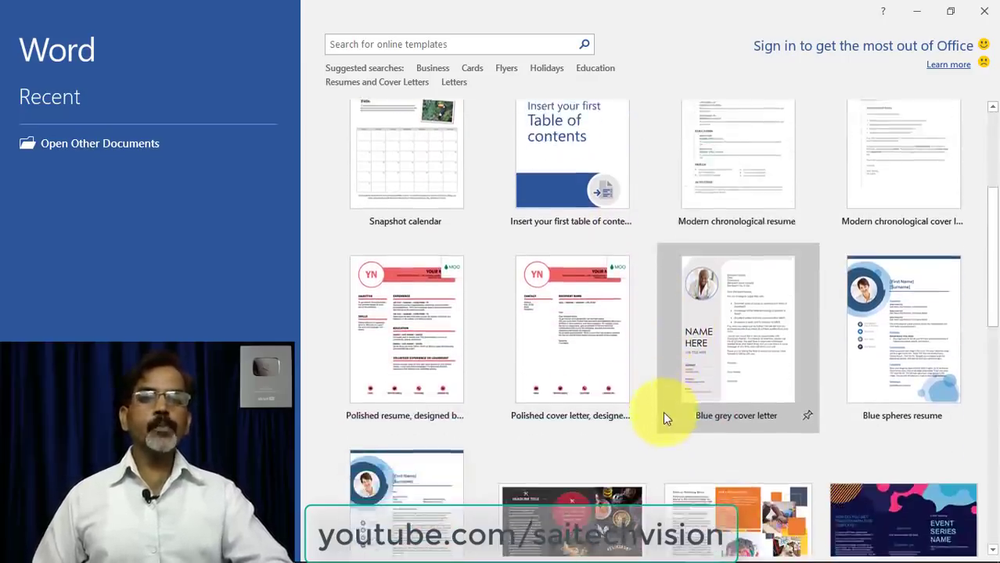
scroll(662, 411, "down", 1)
scroll(662, 411, "down", 1)
scroll(662, 411, "down", 1)
scroll(661, 412, "down", 1)
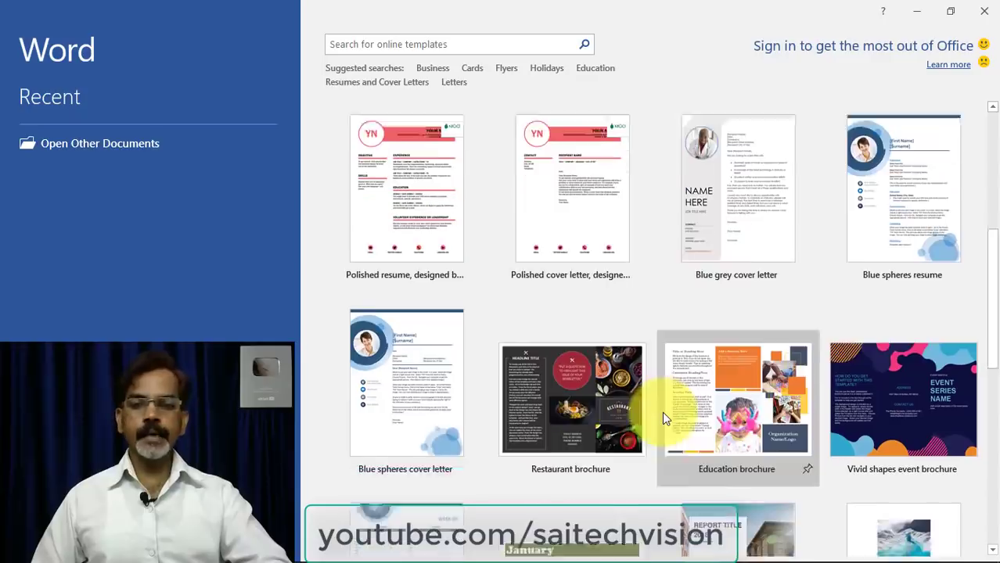
scroll(662, 411, "down", 1)
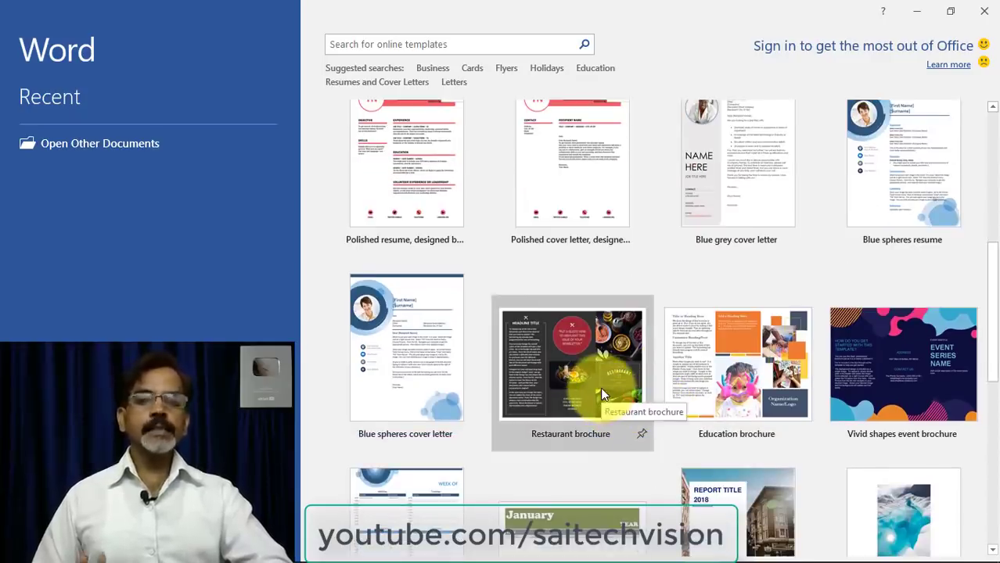
scroll(600, 387, "down", 2)
scroll(579, 387, "down", 3)
scroll(560, 384, "down", 3)
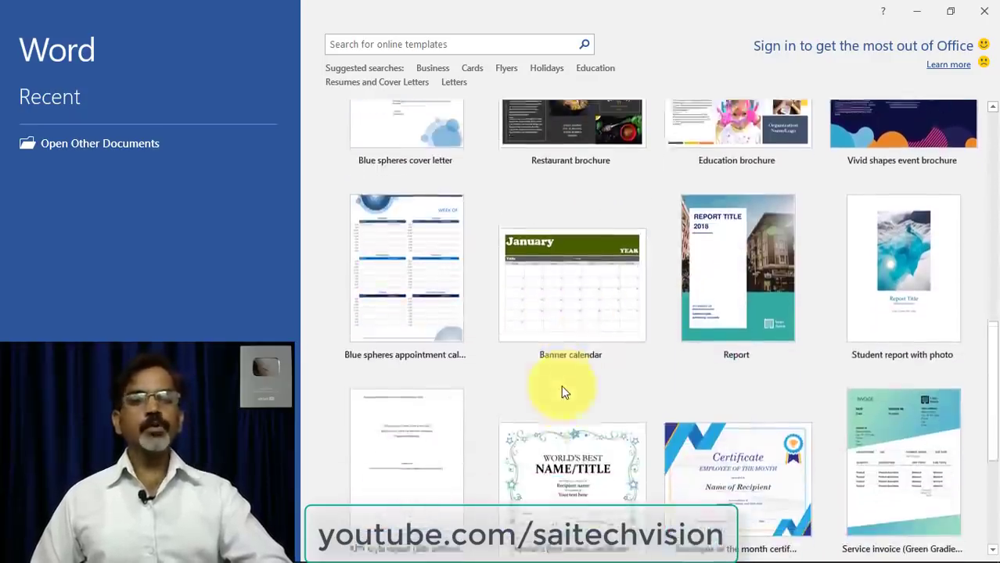
scroll(561, 384, "down", 1)
scroll(559, 386, "down", 3)
scroll(555, 384, "down", 1)
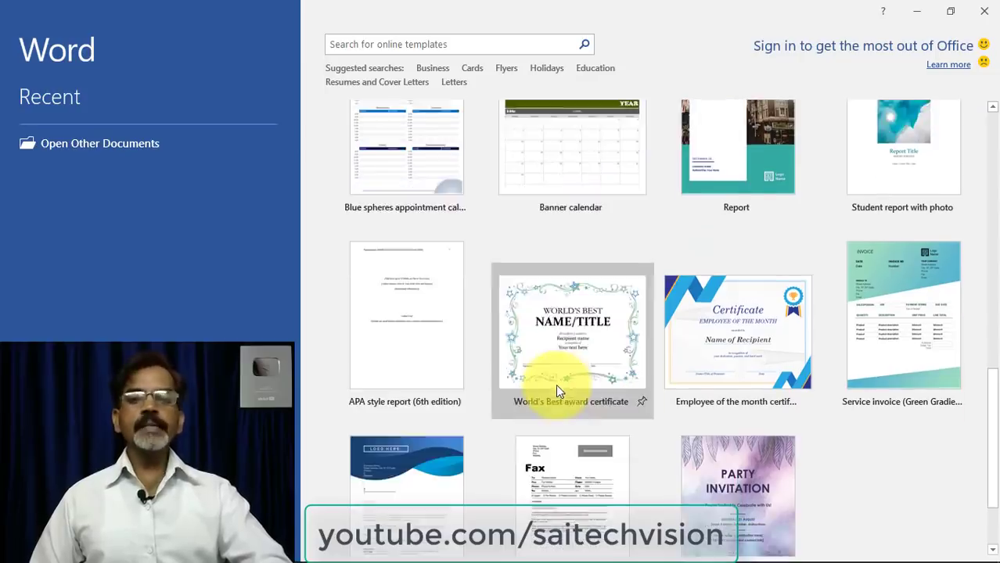
scroll(555, 384, "down", 1)
scroll(556, 384, "down", 1)
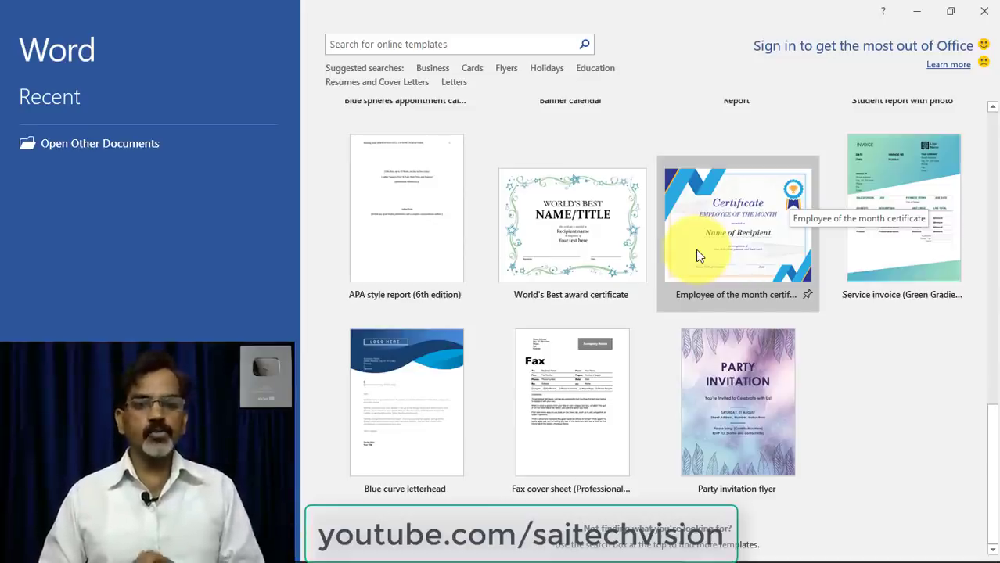
scroll(604, 348, "up", 2)
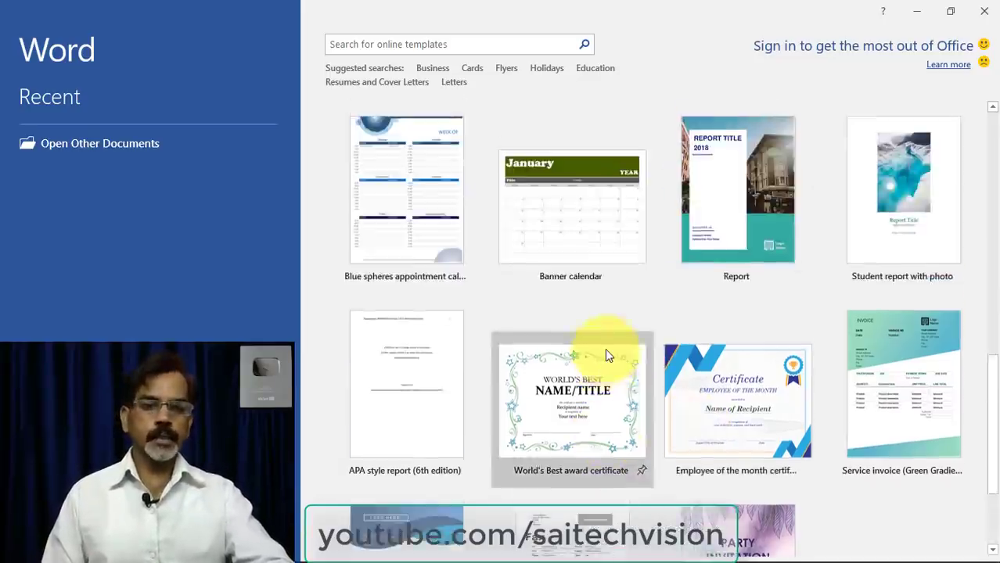
scroll(604, 348, "up", 2)
scroll(605, 348, "up", 2)
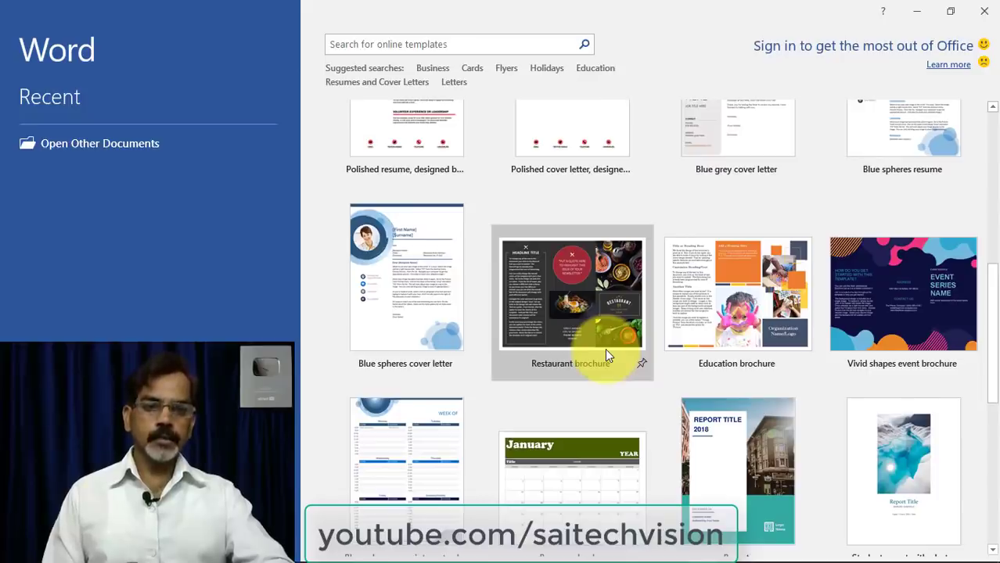
left_click(573, 282)
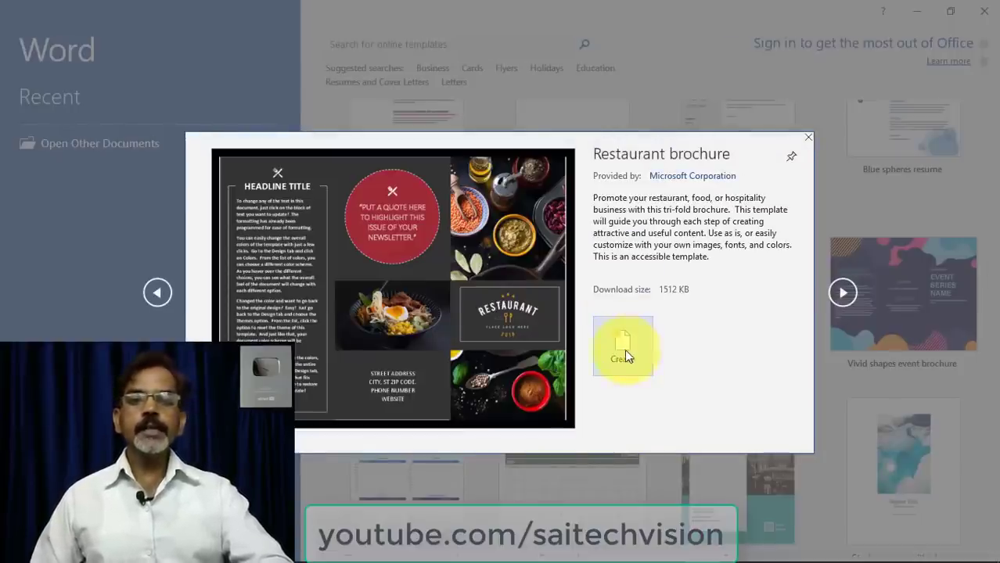
Step: Create Document1 from the Restaurant brochure template and scroll over its first page
left_click(622, 344)
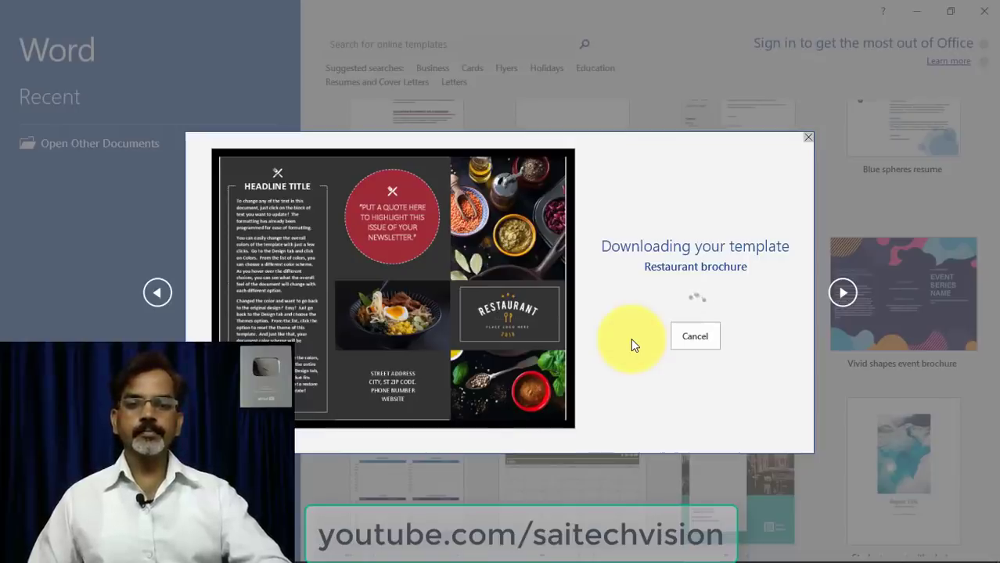
left_click(808, 138)
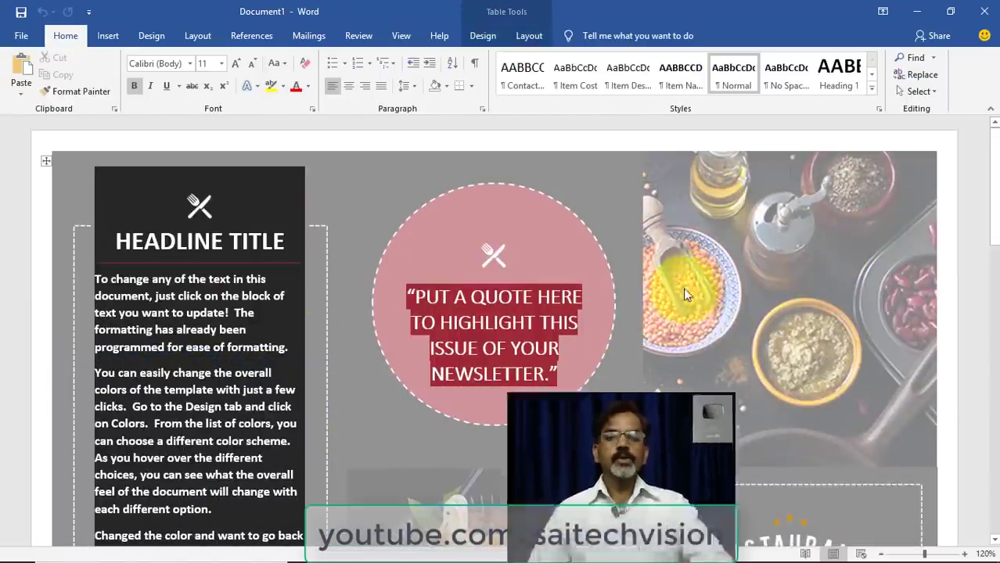
left_click(709, 284)
scroll(611, 317, "down", 3)
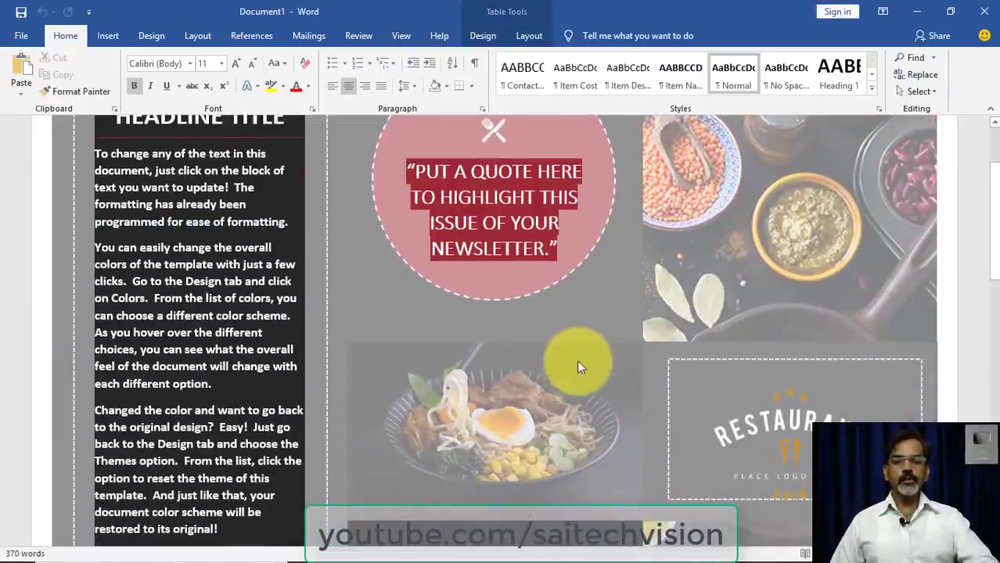
scroll(570, 366, "down", 3)
scroll(570, 366, "up", 6)
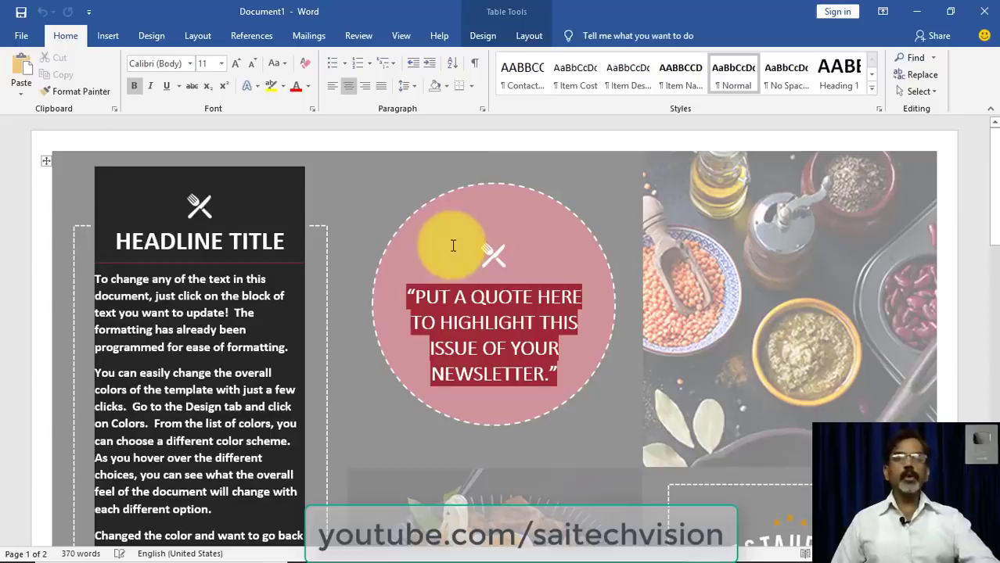
Step: Close the restaurant newsletter from the File menu, discarding its changes, and view the New template gallery
left_click(22, 37)
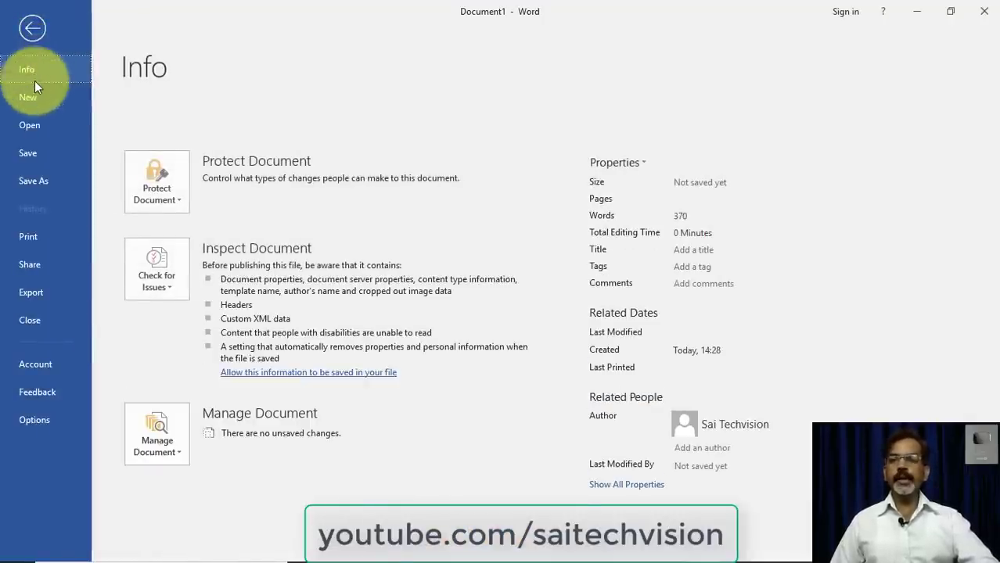
left_click(35, 319)
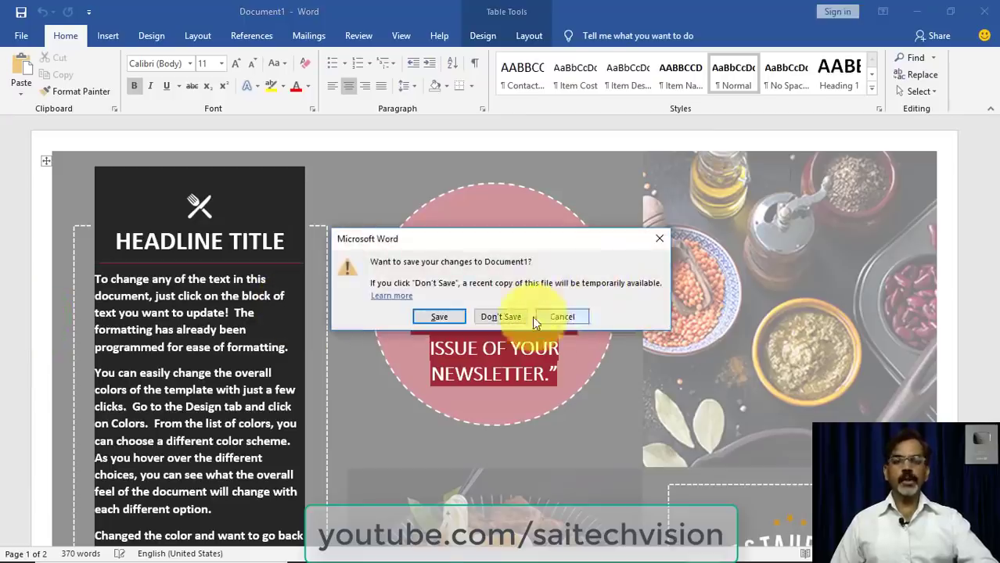
left_click(501, 317)
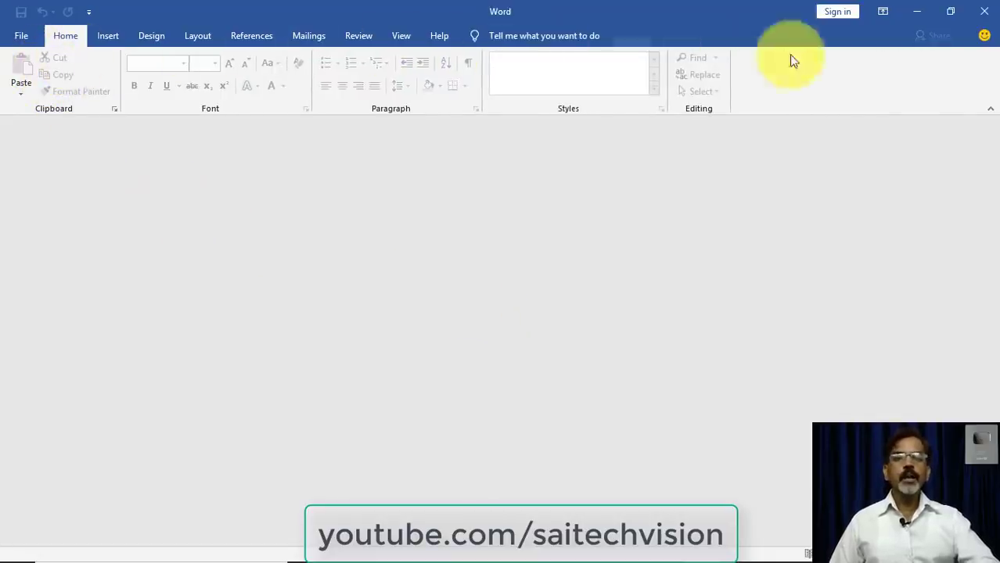
left_click(21, 47)
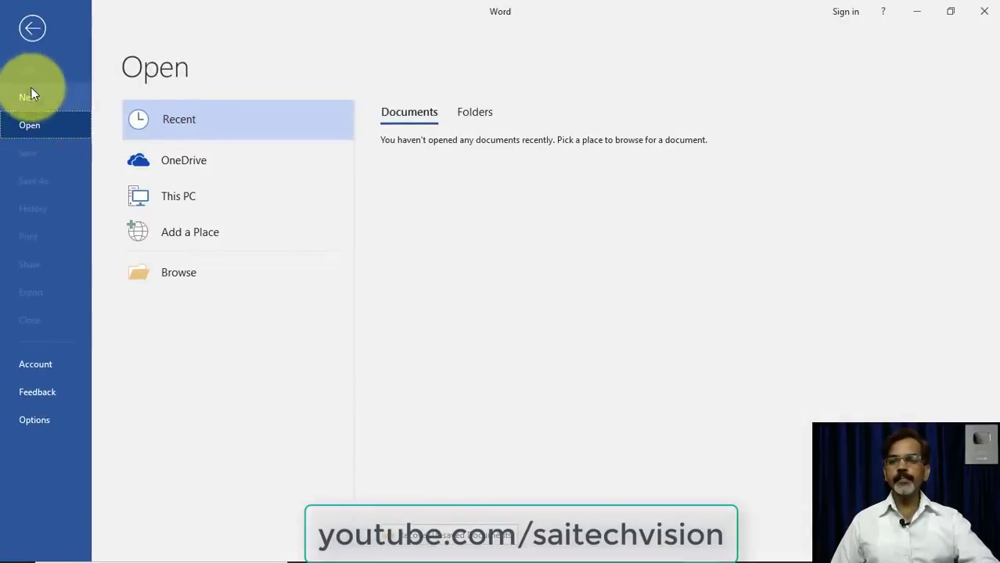
left_click(30, 95)
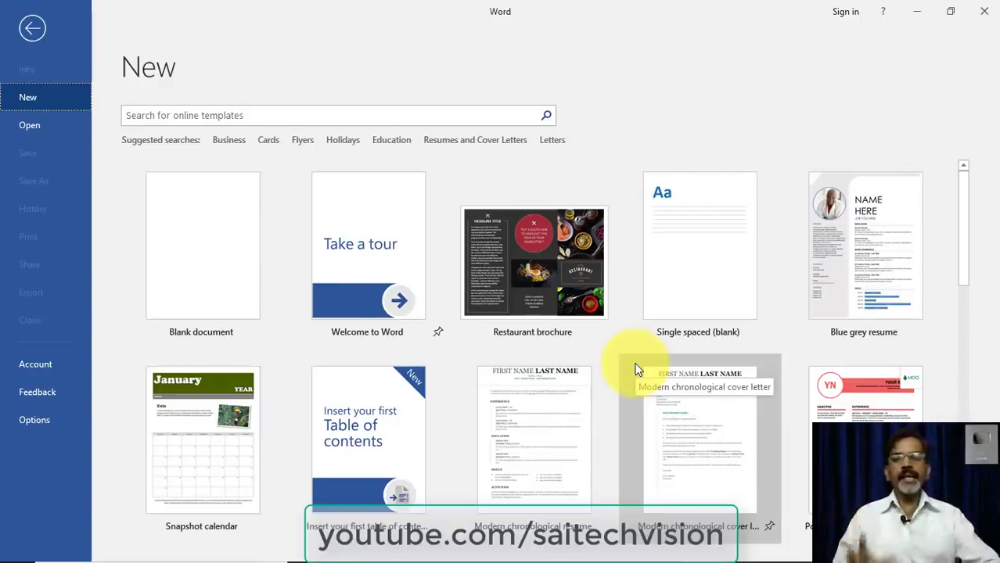
Step: Create Document2 from the Blank document template
left_click(201, 257)
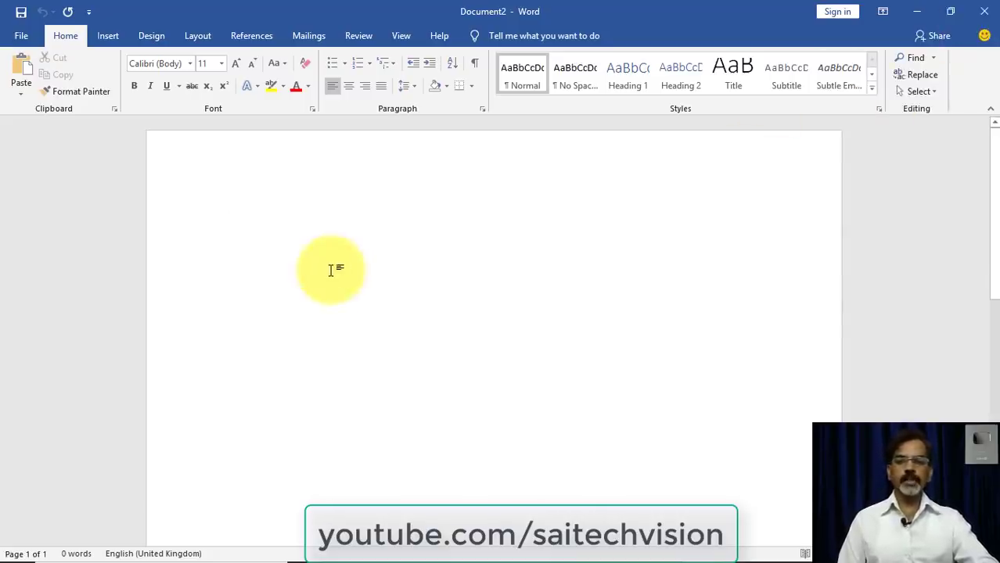
Step: Type 'rtrtretert', start closing and saving Document2, then cancel the Save As dialog
type("rtrtretert")
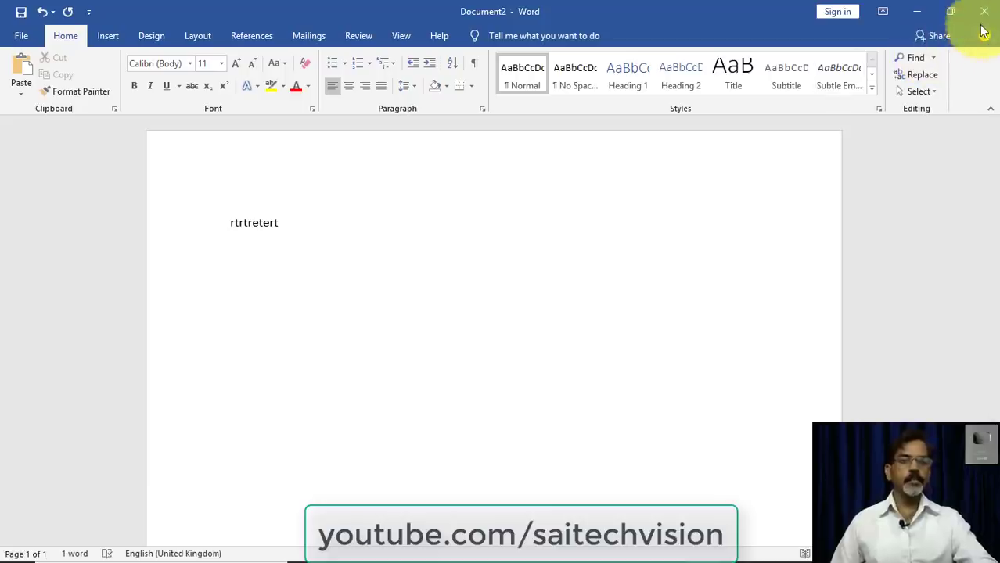
left_click(984, 11)
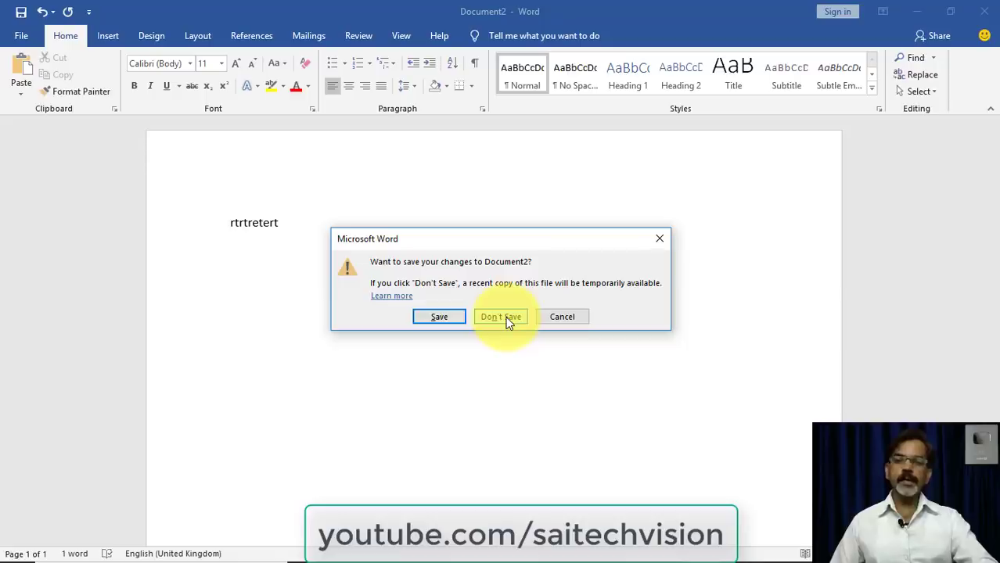
left_click(442, 318)
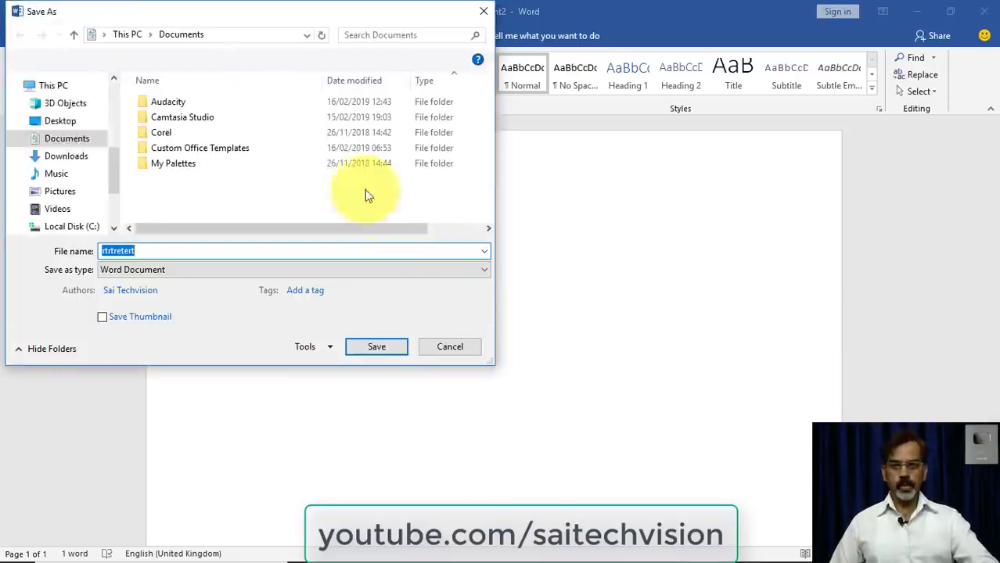
left_click_drag(270, 19, 417, 46)
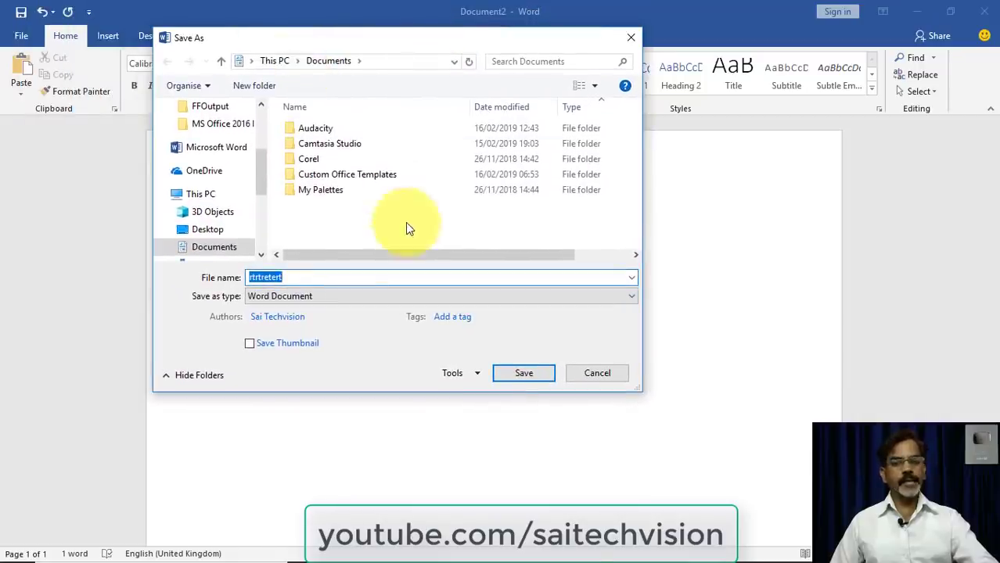
left_click(596, 374)
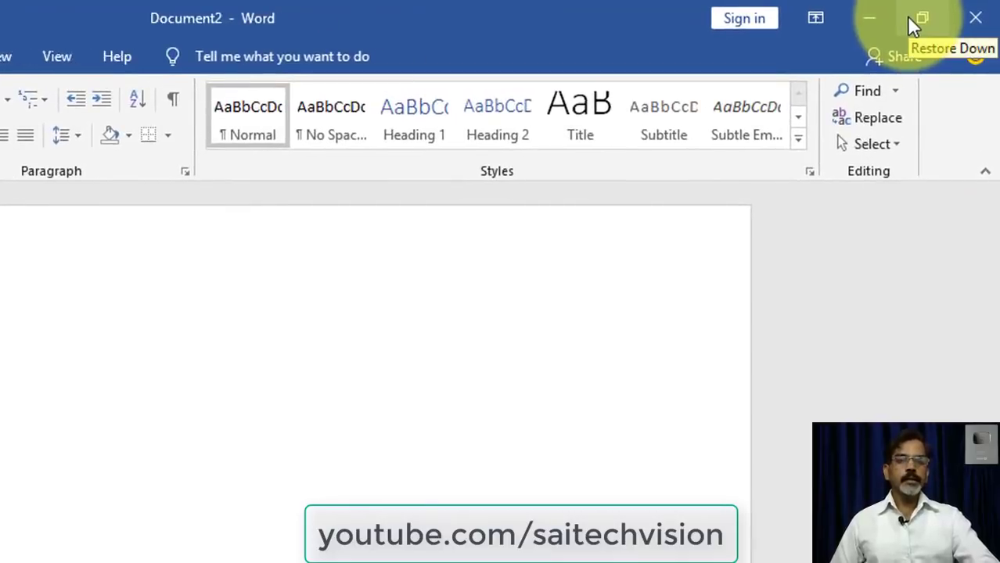
left_click(915, 22)
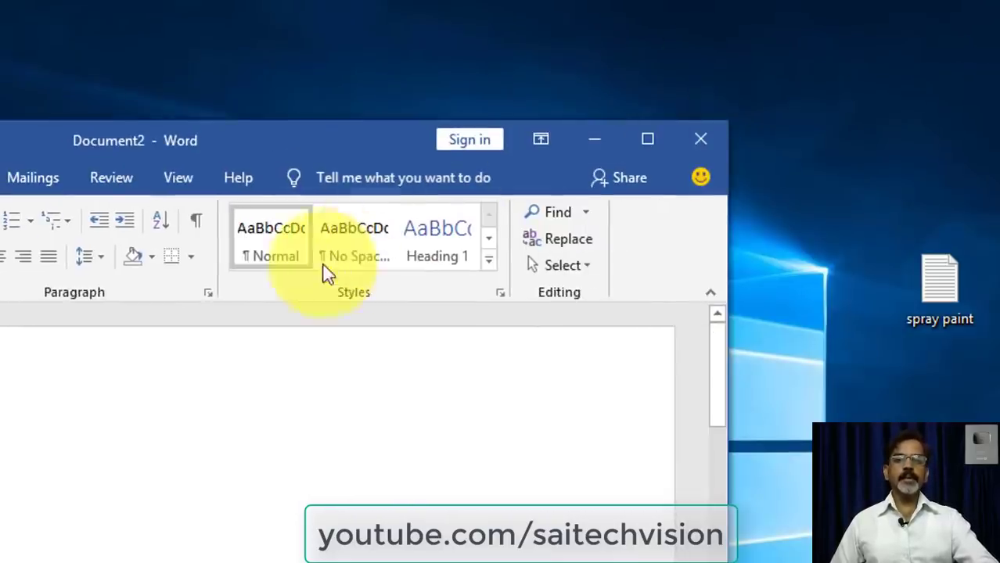
left_click(647, 139)
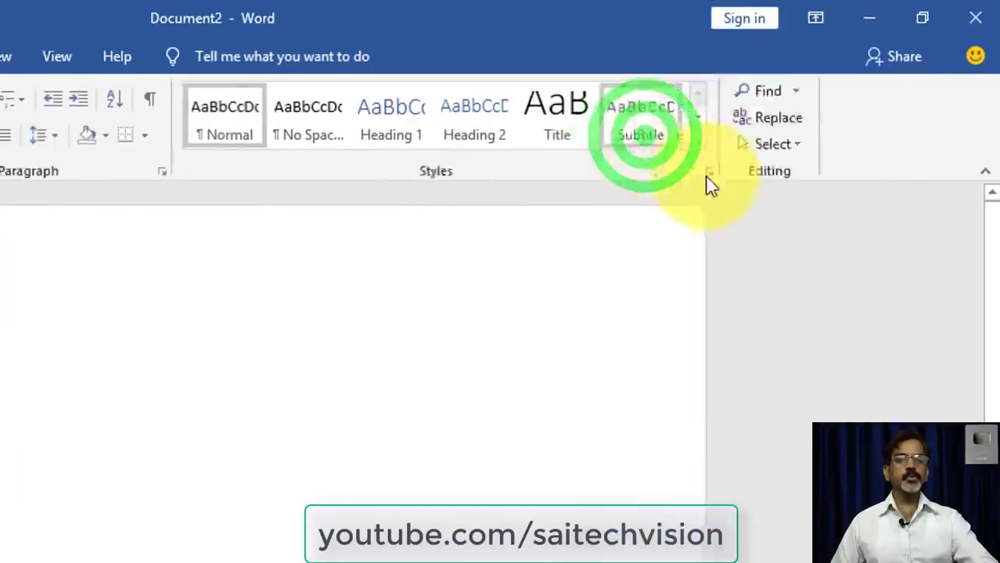
left_click(868, 22)
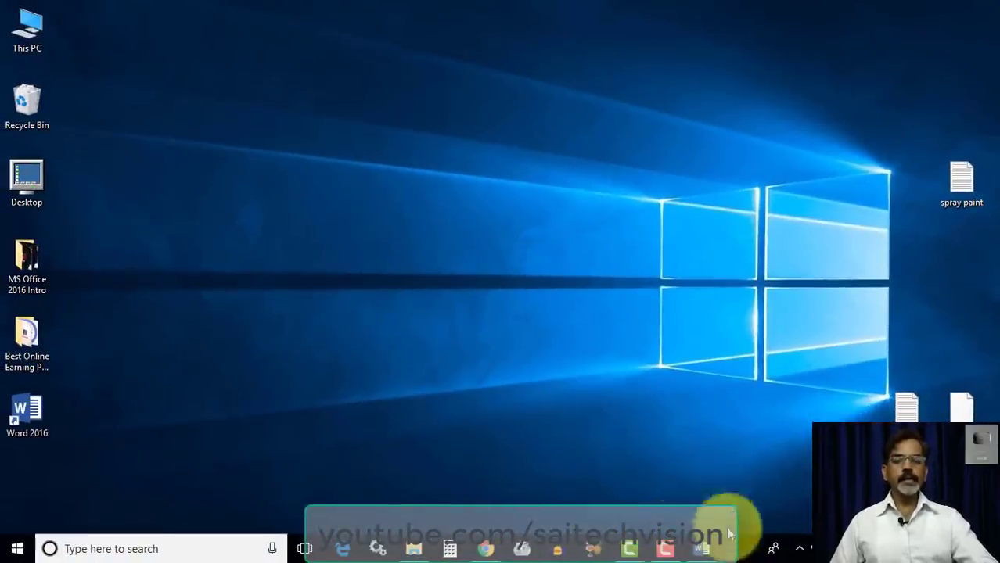
left_click(704, 552)
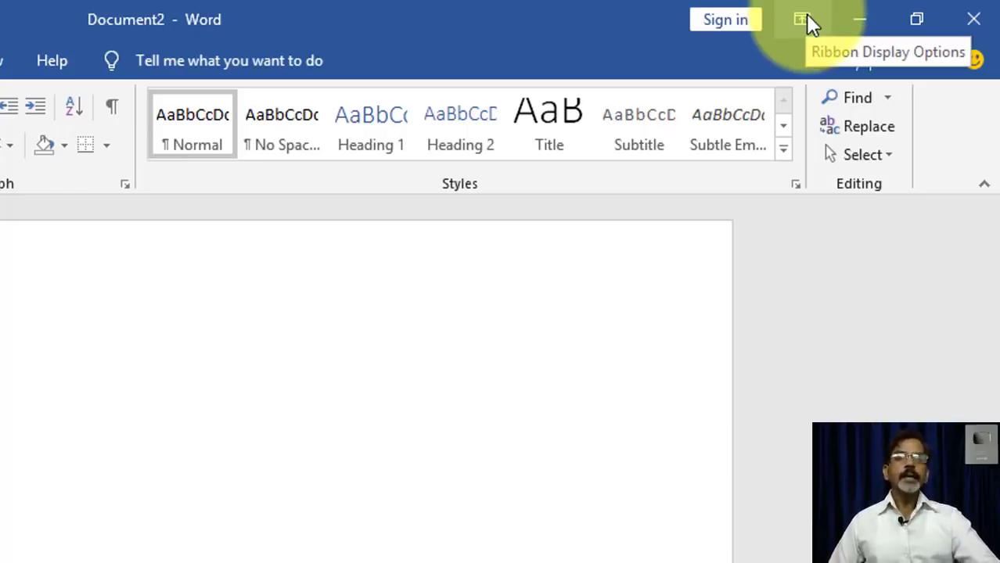
left_click(805, 13)
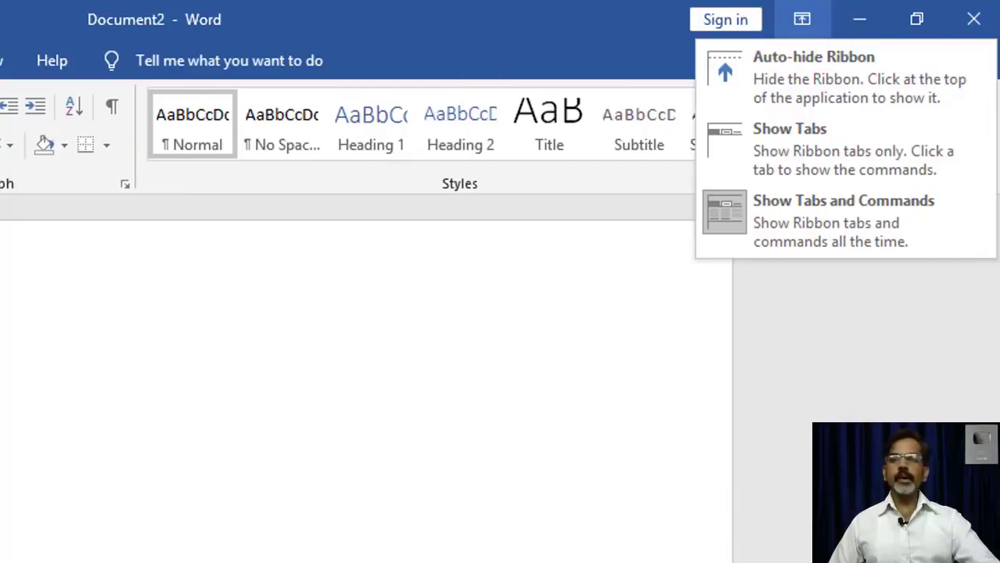
left_click(414, 22)
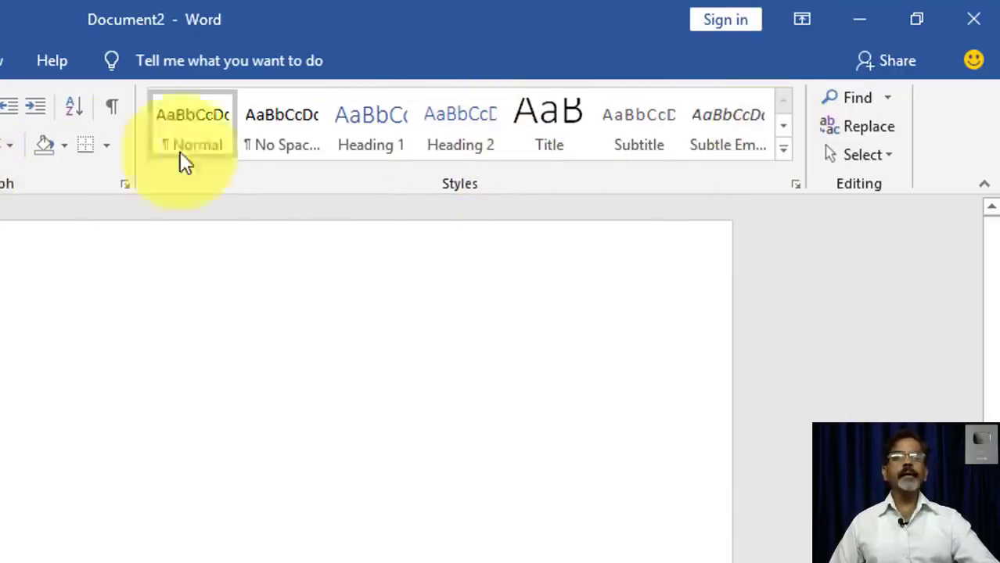
left_click(802, 22)
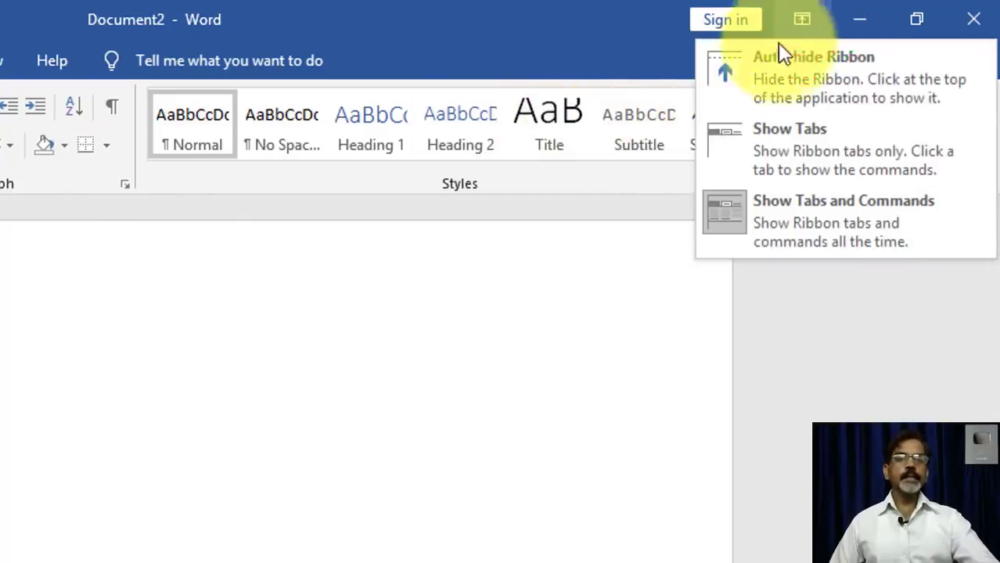
left_click(781, 70)
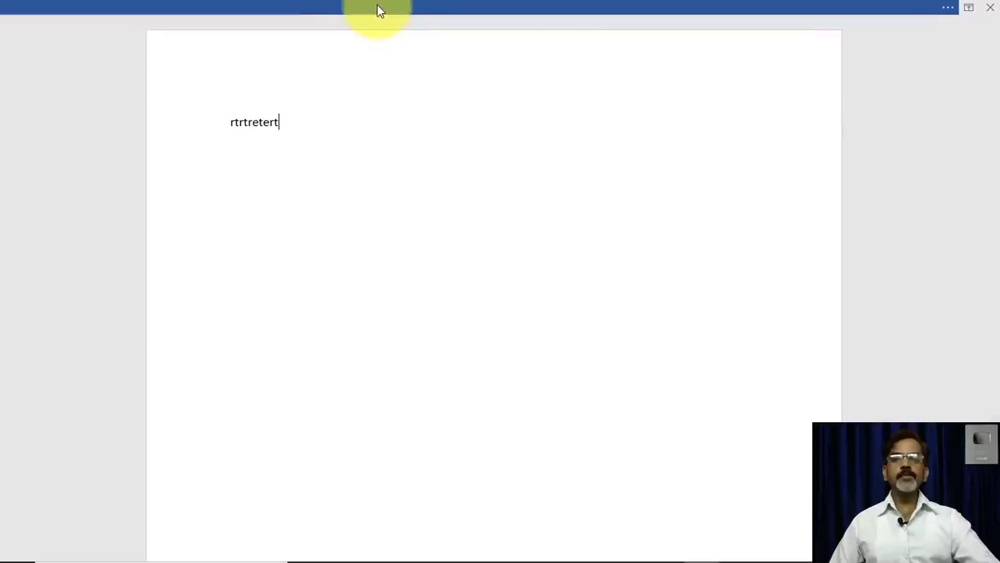
left_click(324, 4)
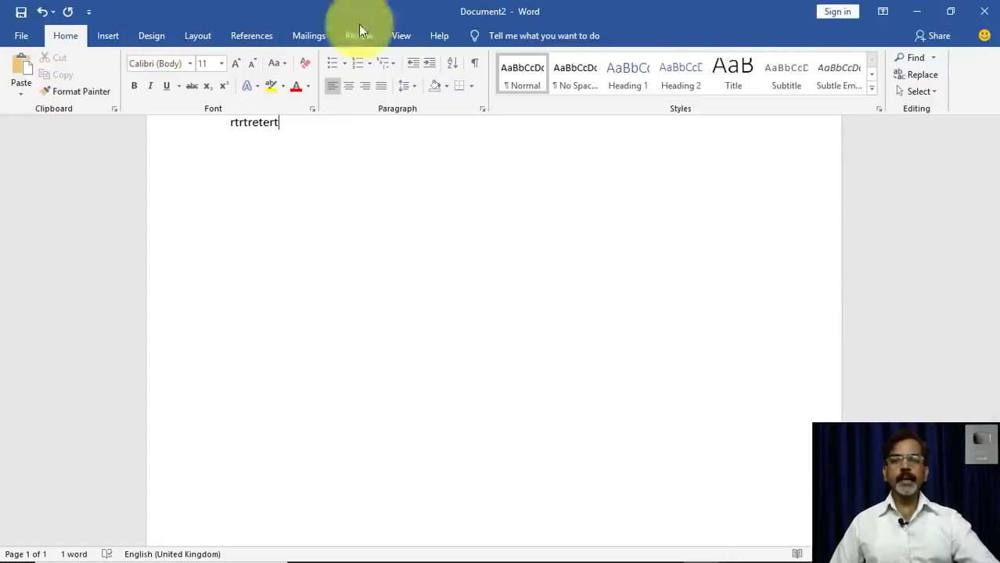
left_click(876, 231)
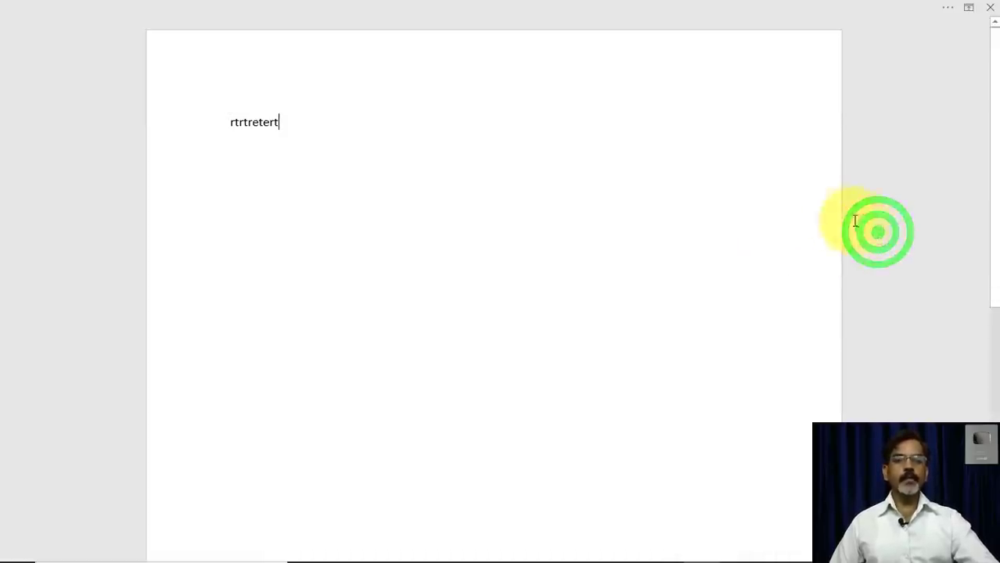
left_click(316, 8)
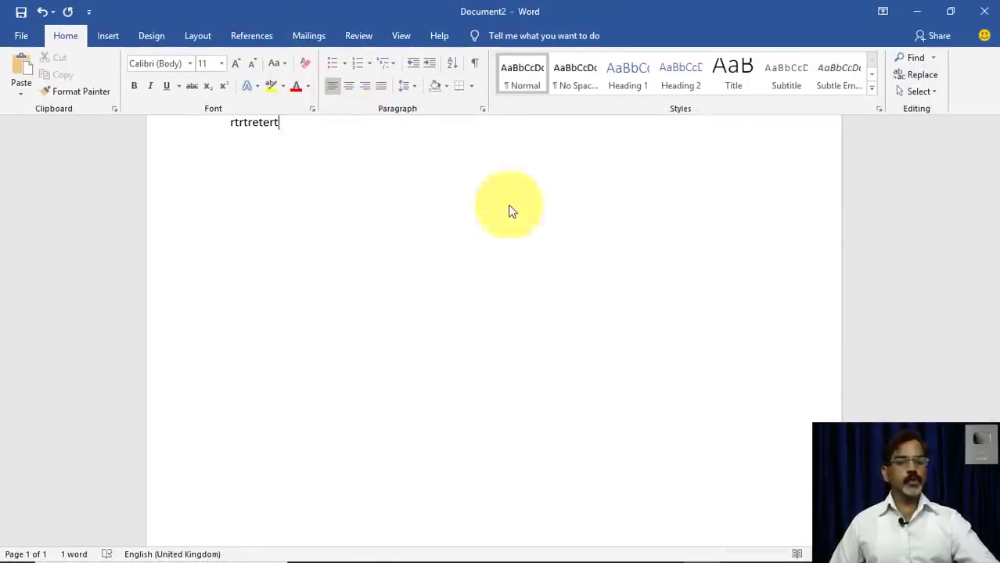
left_click(284, 248)
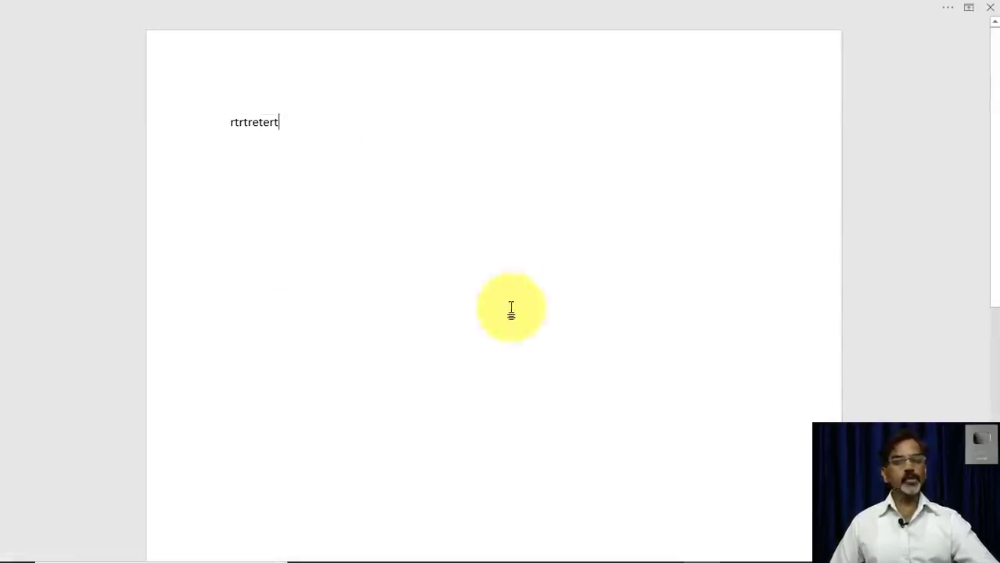
left_click(832, 7)
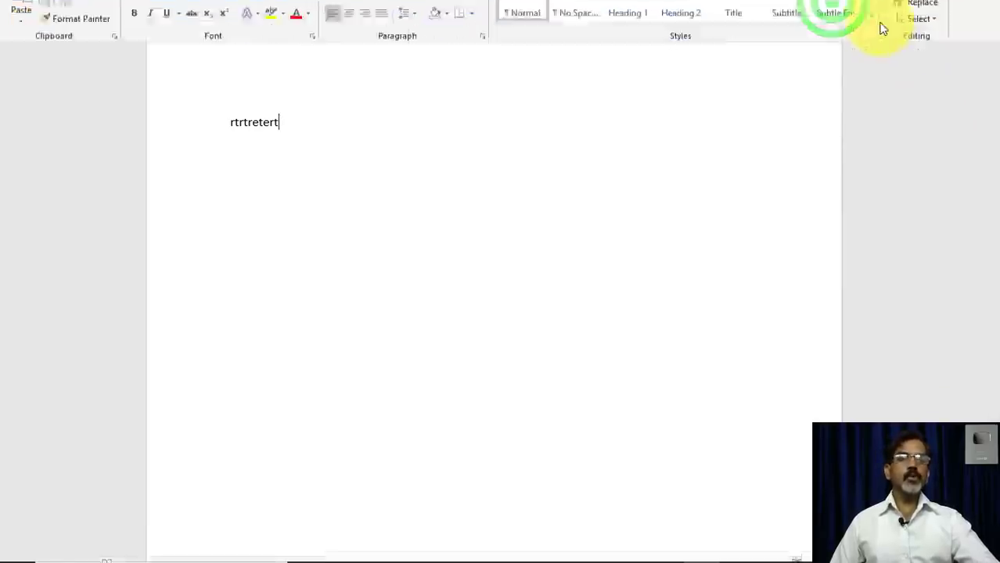
left_click(883, 14)
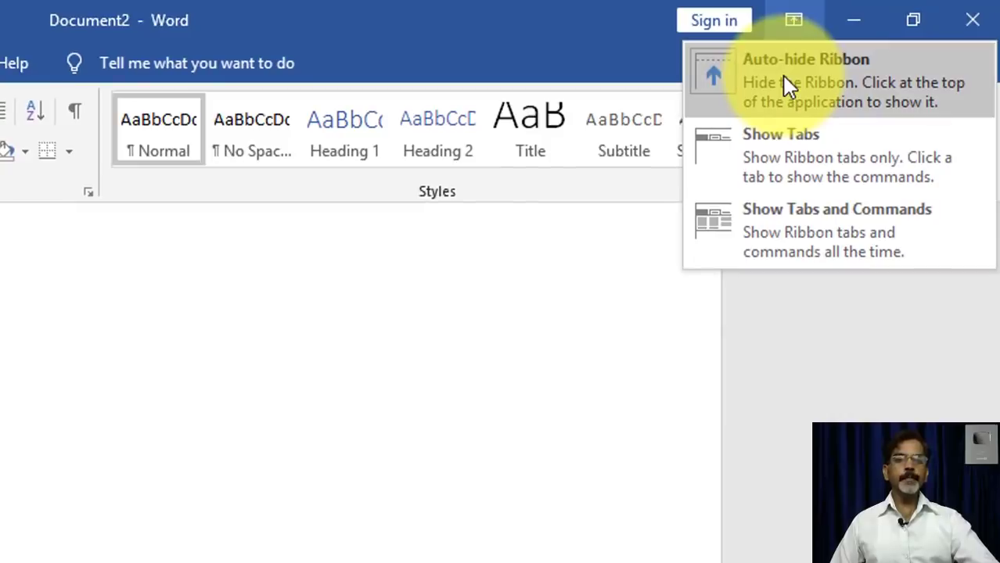
left_click(795, 156)
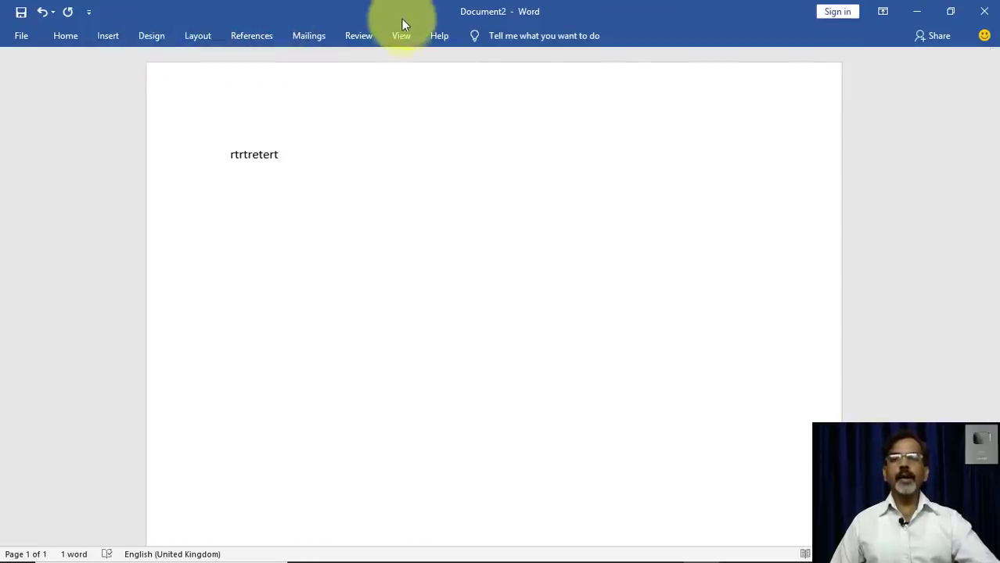
left_click(882, 11)
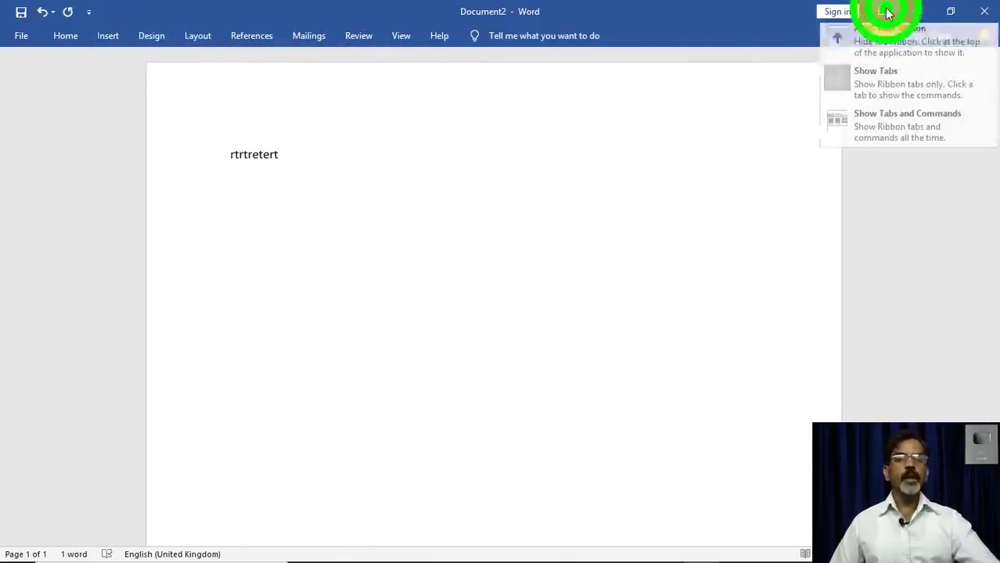
left_click(883, 125)
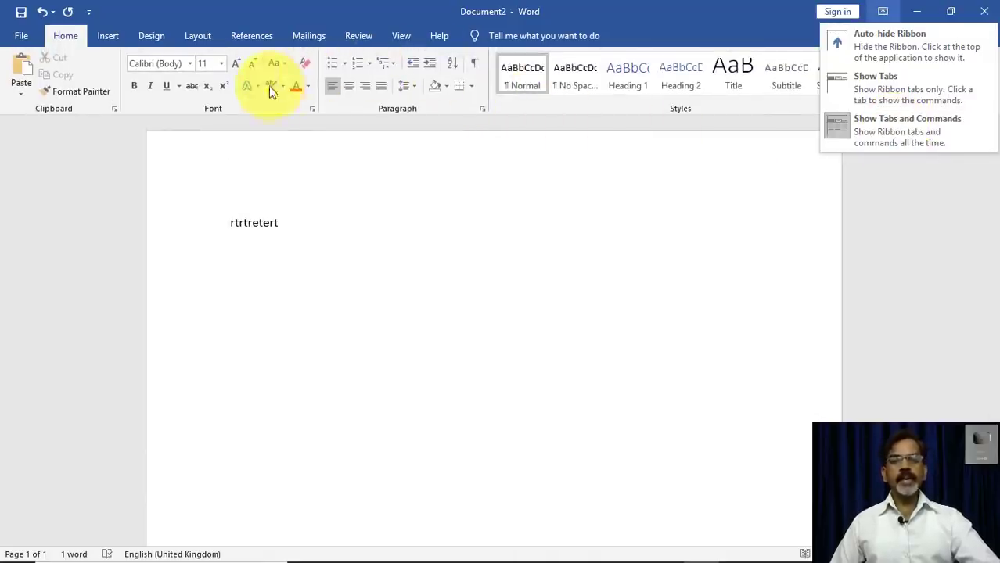
left_click(799, 119)
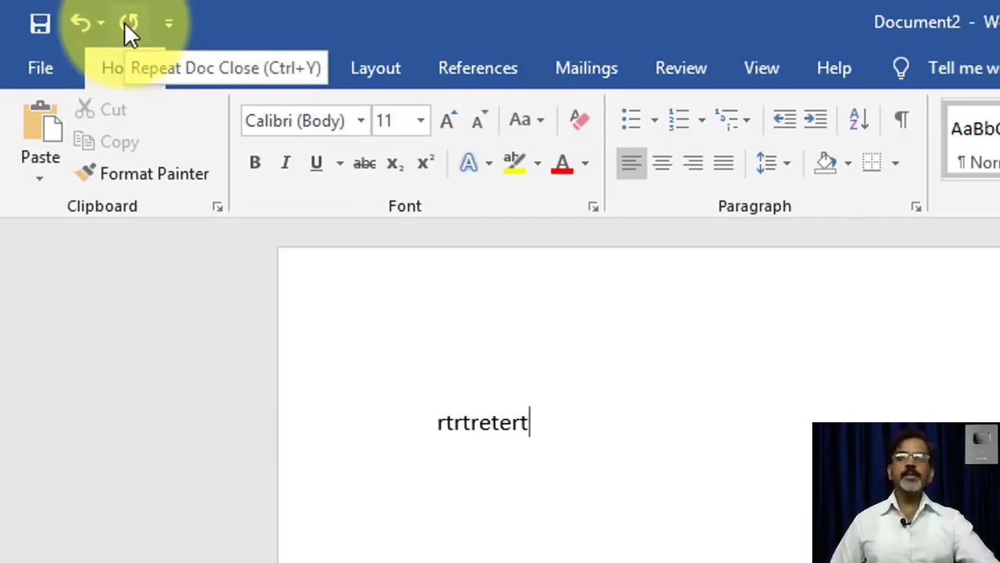
Step: Add the New and Open commands to the Quick Access Toolbar
left_click(167, 23)
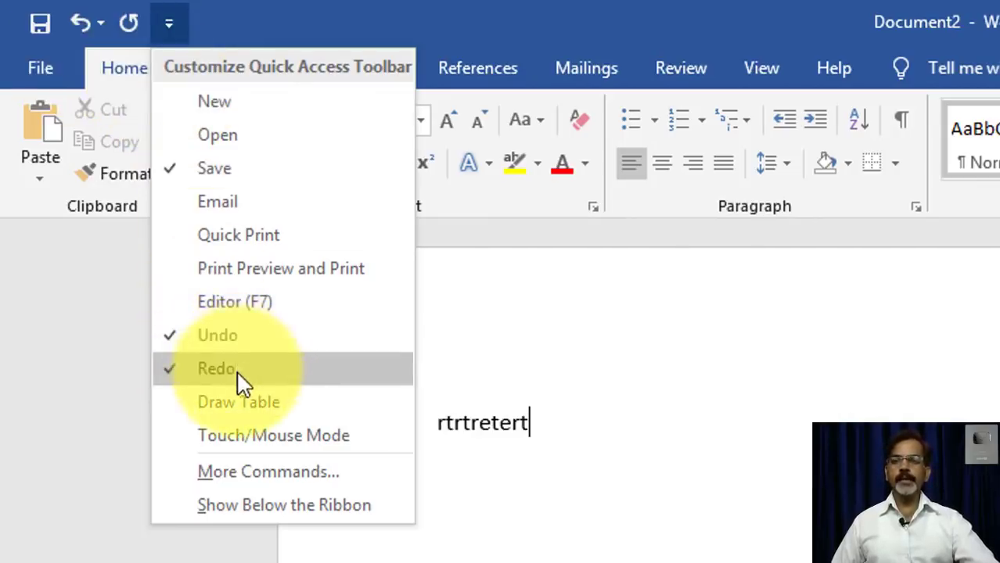
left_click(211, 98)
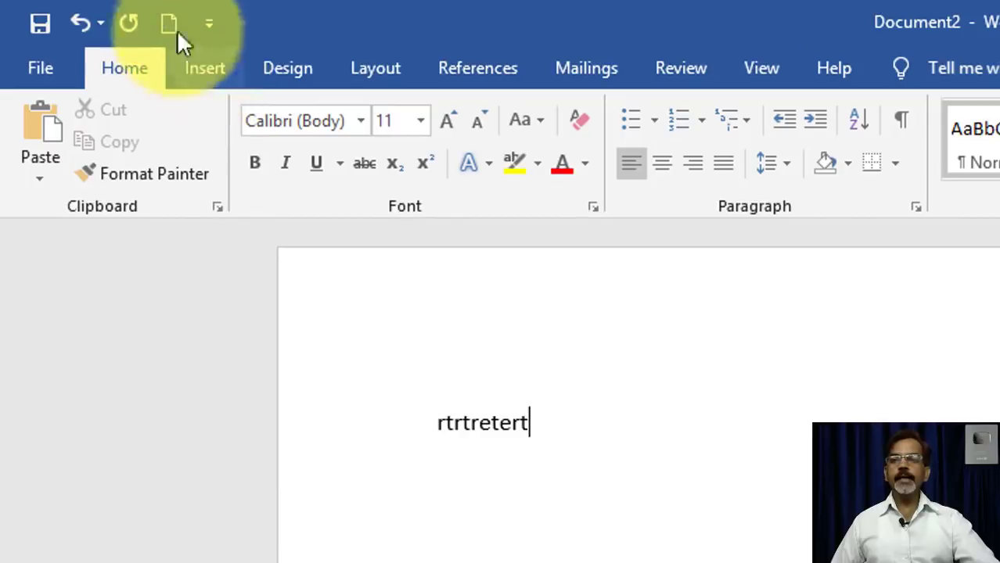
left_click(208, 23)
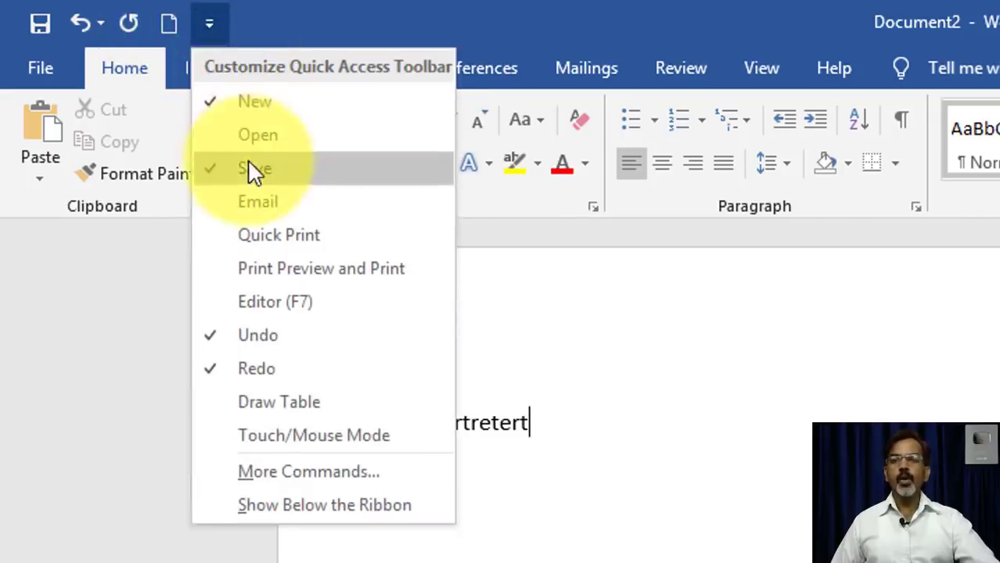
left_click(248, 137)
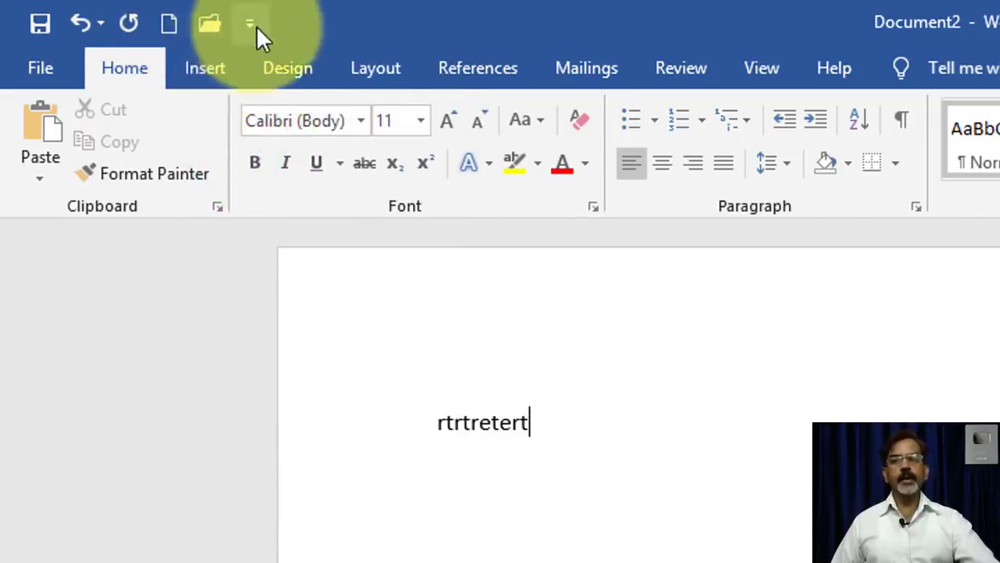
Step: Remove New and Open from the Quick Access Toolbar, leaving Save, Undo and Redo
left_click(250, 25)
left_click(273, 104)
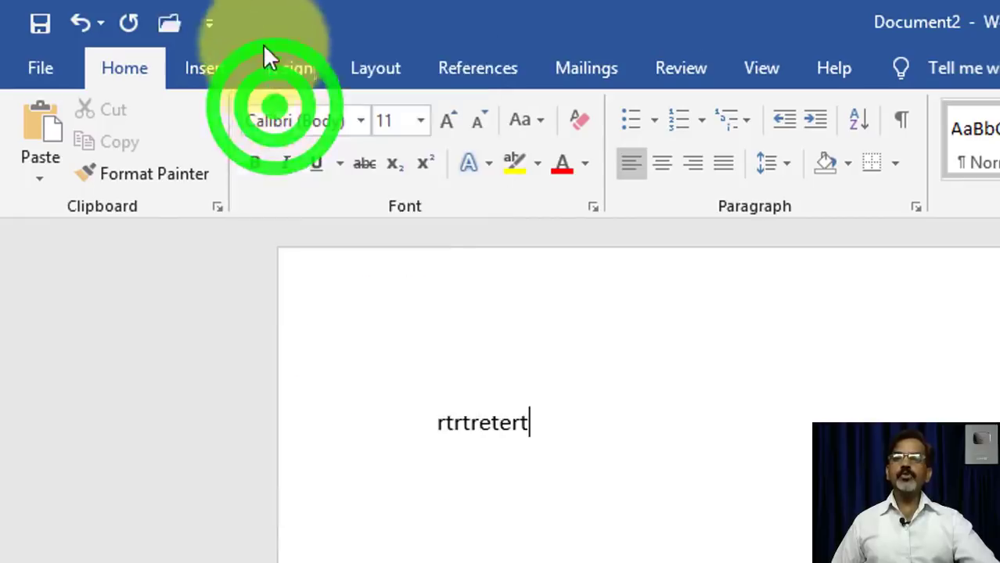
left_click(209, 24)
left_click(262, 135)
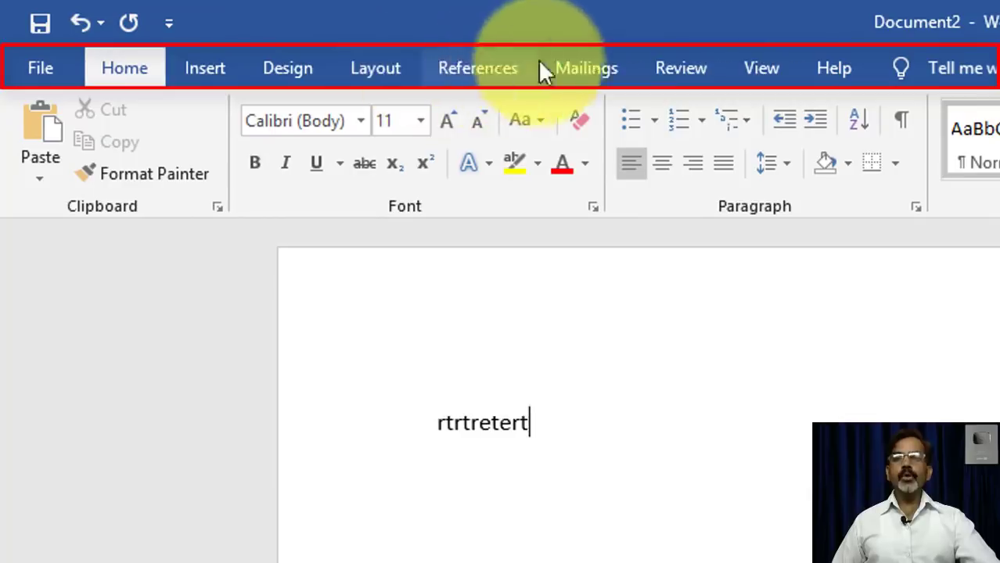
left_click(181, 68)
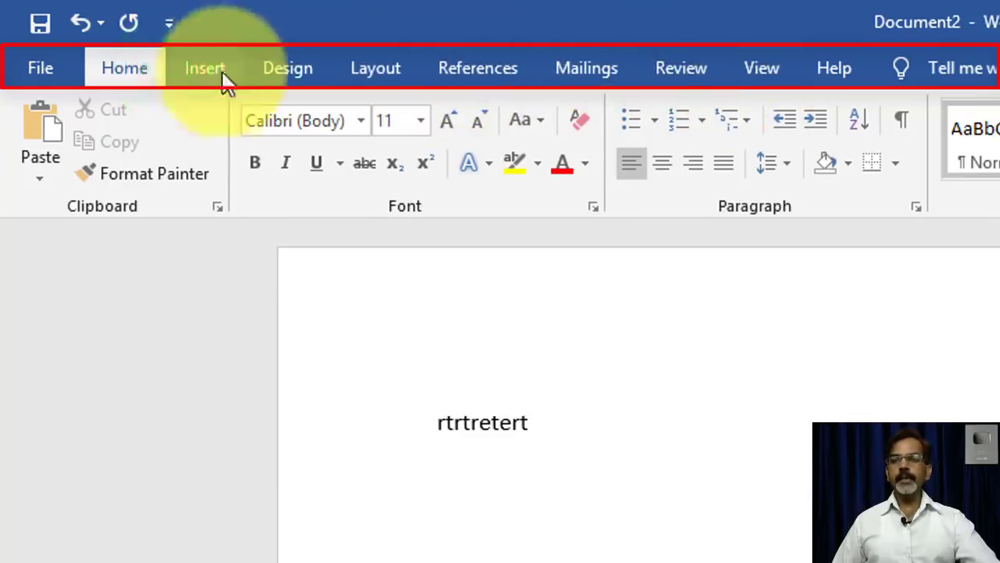
left_click(196, 69)
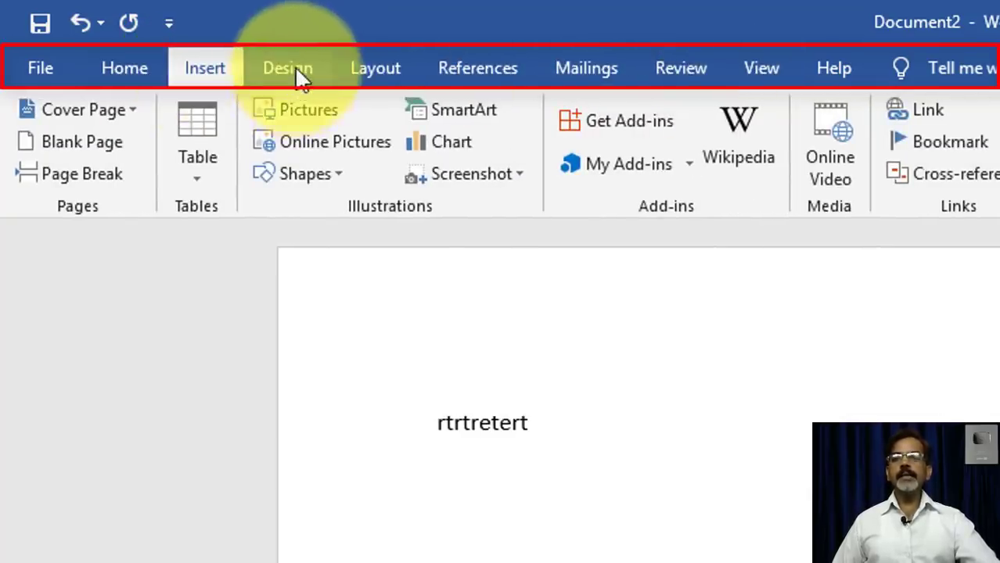
left_click(291, 76)
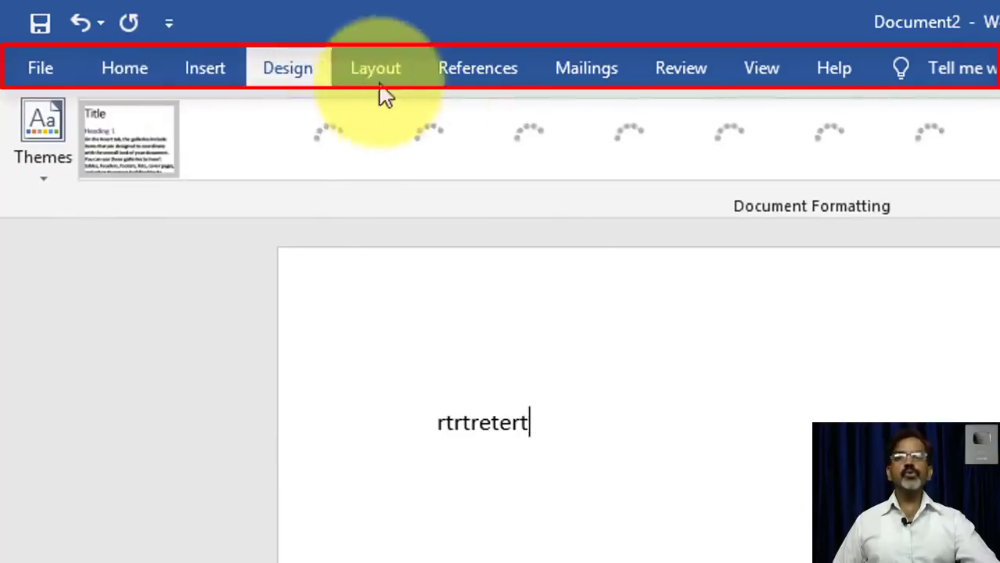
left_click(129, 71)
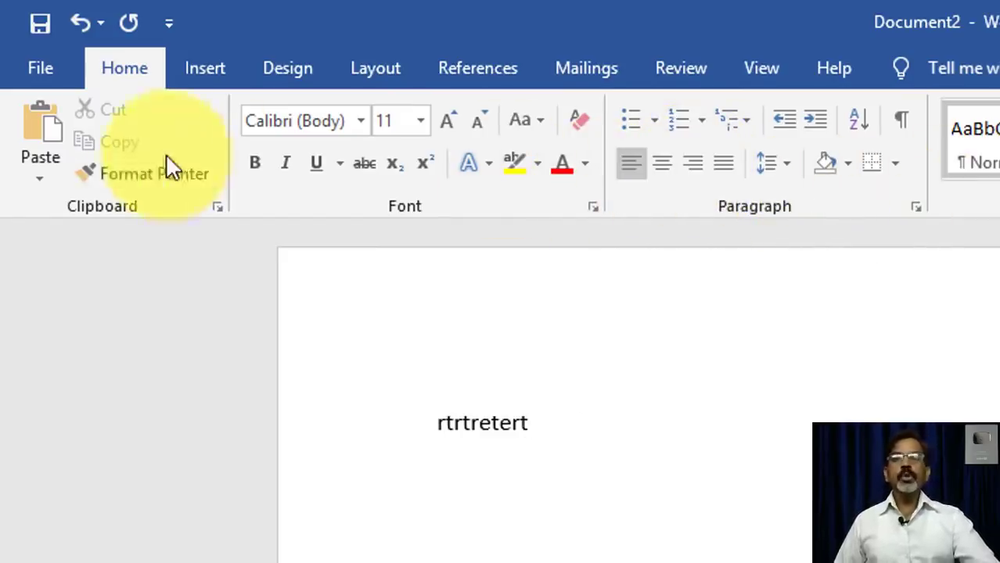
left_click(205, 176)
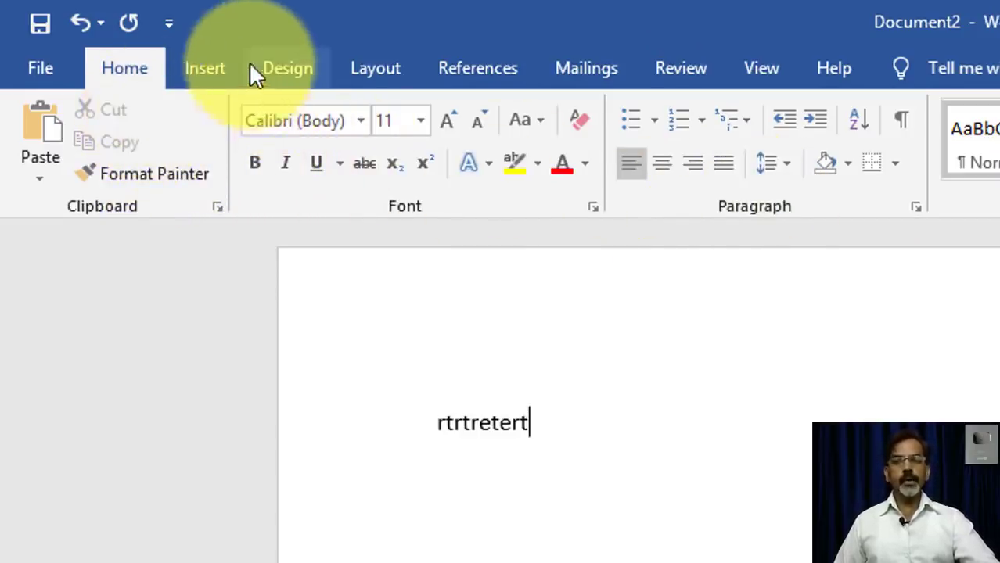
left_click(35, 63)
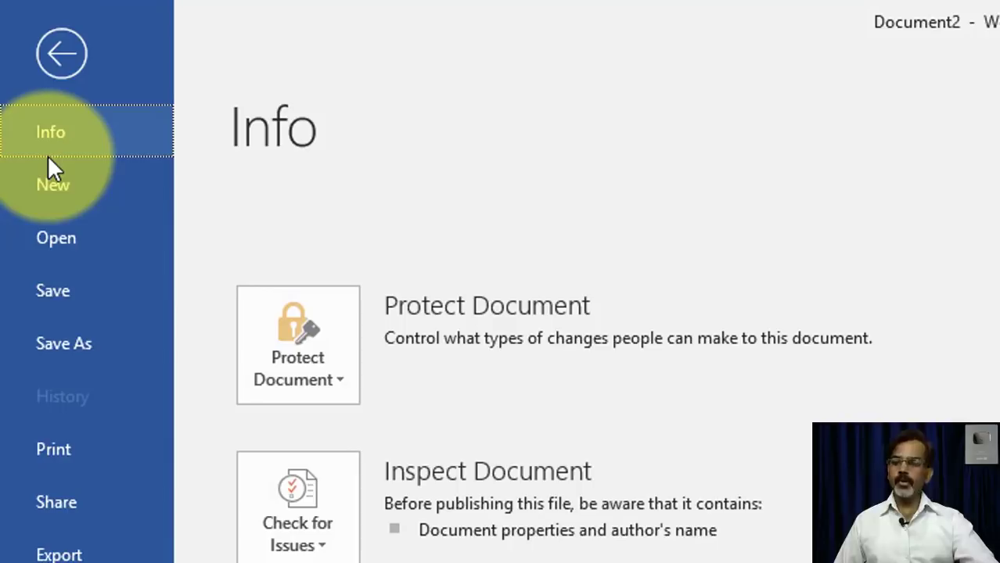
key("Escape")
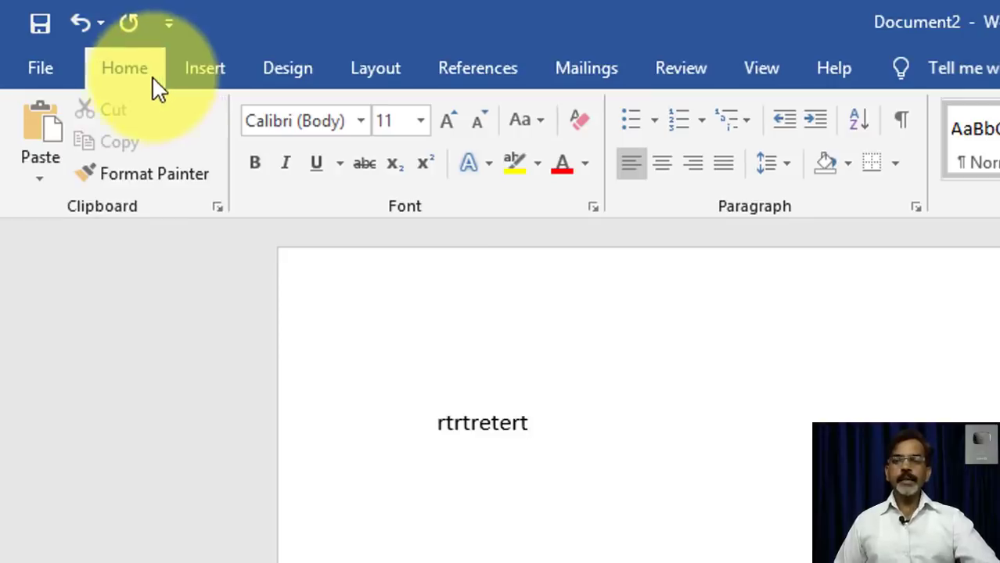
left_click(45, 62)
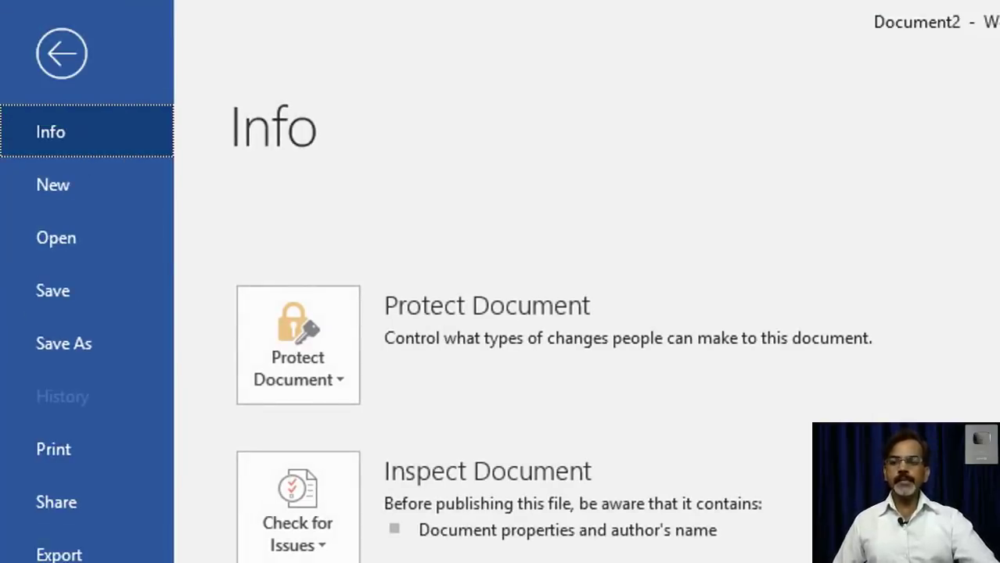
key("Escape")
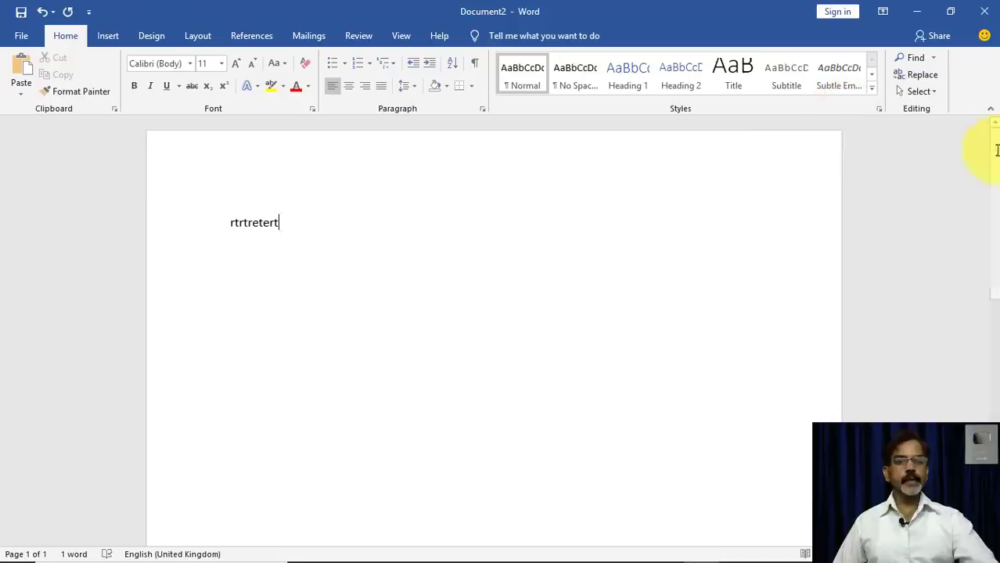
mouse_move(996, 188)
left_mouse_down()
mouse_move(995, 204)
mouse_move(995, 181)
left_mouse_up()
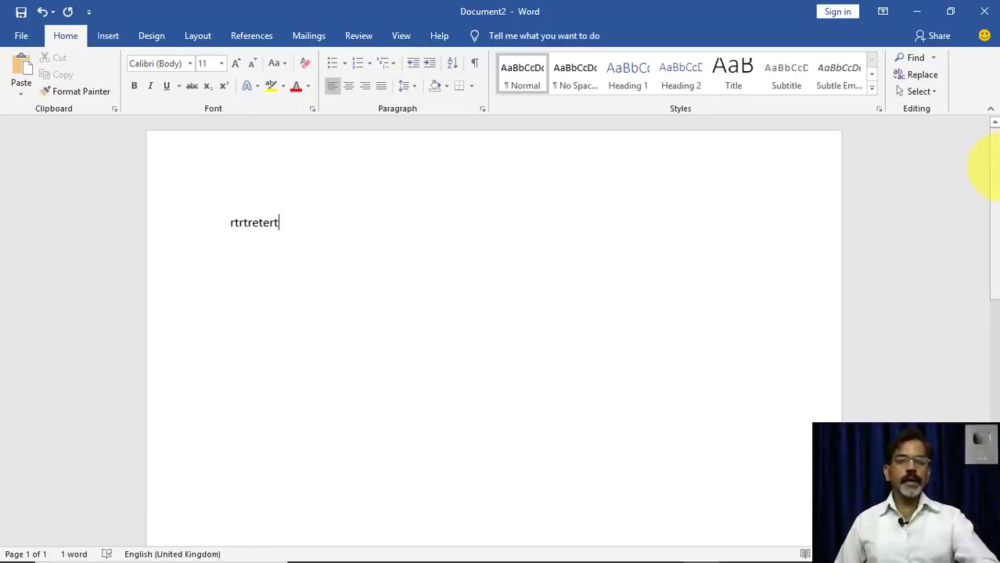
mouse_move(994, 184)
left_mouse_down()
mouse_move(994, 463)
mouse_move(987, 227)
mouse_move(919, 172)
left_mouse_up()
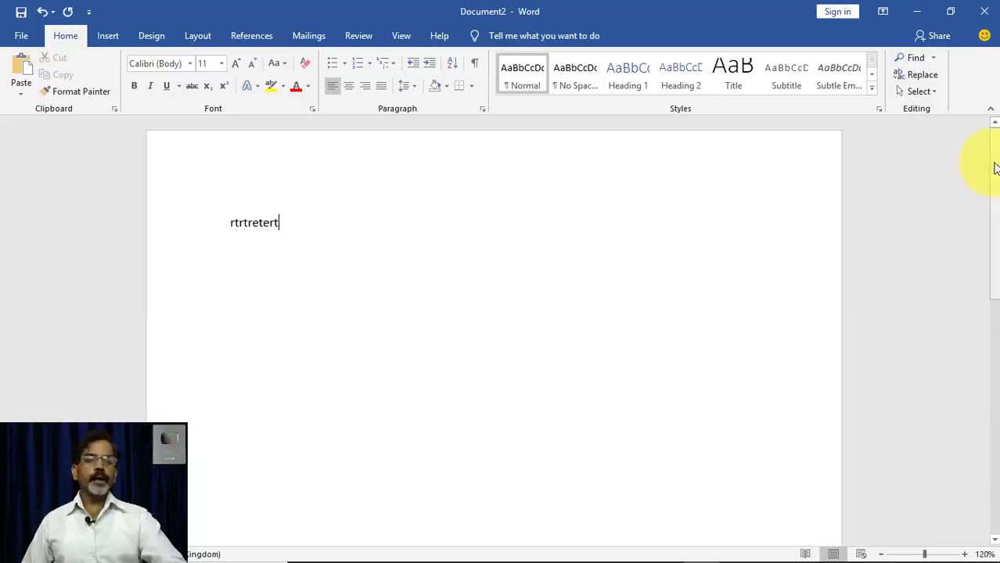
mouse_move(995, 168)
left_mouse_down()
mouse_move(997, 202)
mouse_move(994, 138)
left_mouse_up()
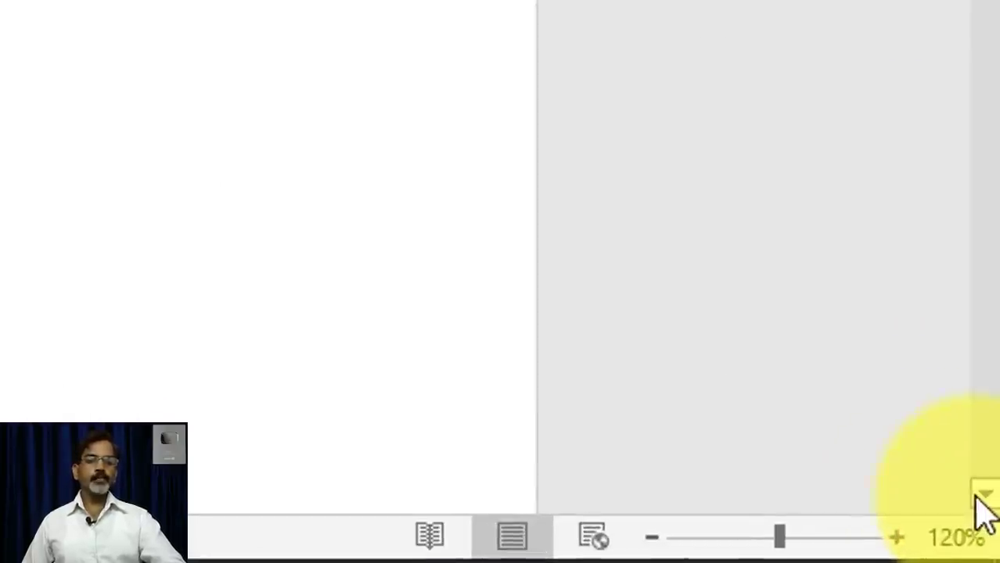
left_click(983, 496)
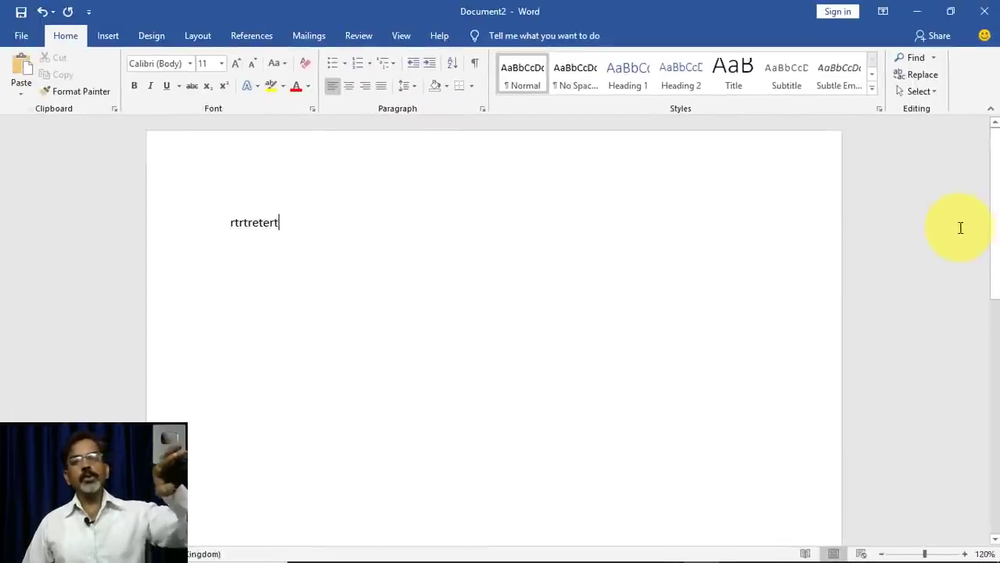
scroll(960, 228, "down", 1)
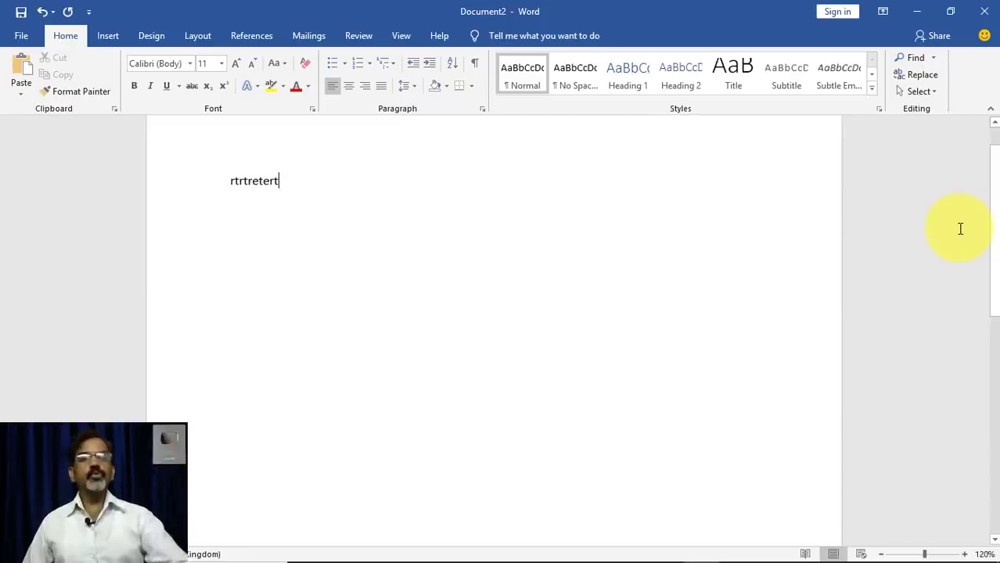
scroll(811, 274, "up", 1)
scroll(809, 274, "down", 1)
scroll(810, 274, "down", 2)
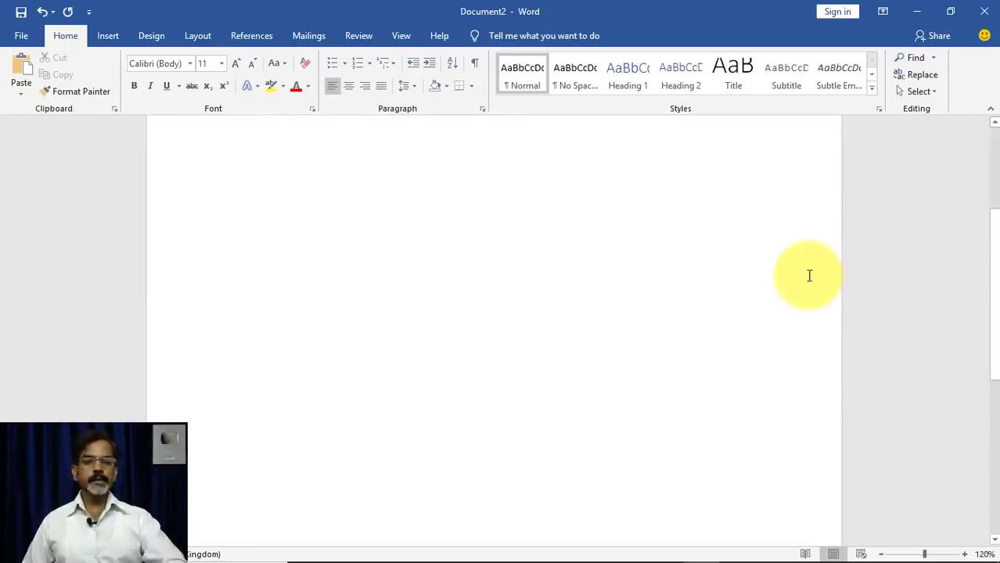
scroll(809, 275, "down", 3)
scroll(808, 276, "up", 2)
scroll(806, 275, "up", 2)
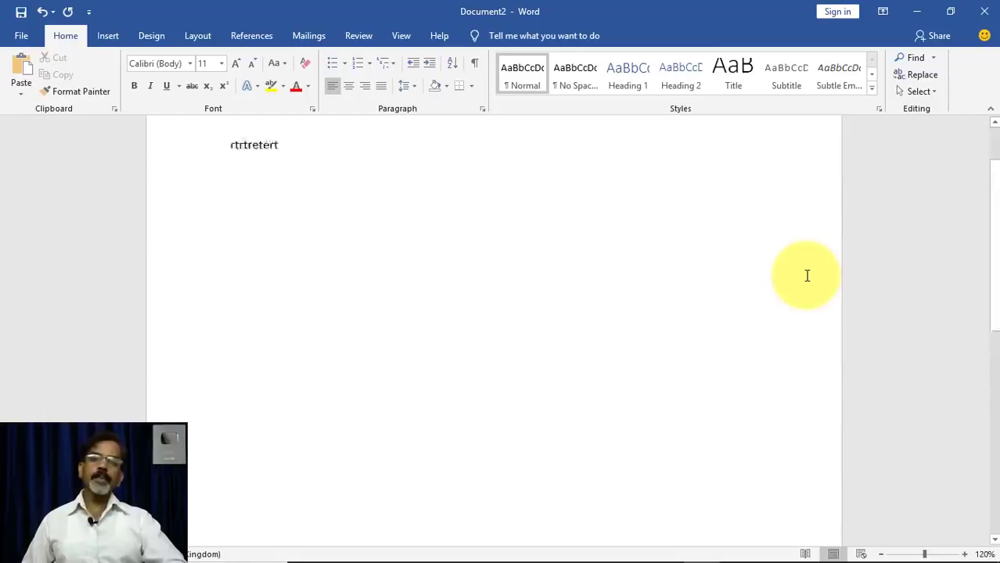
scroll(803, 274, "up", 1)
scroll(799, 274, "up", 1)
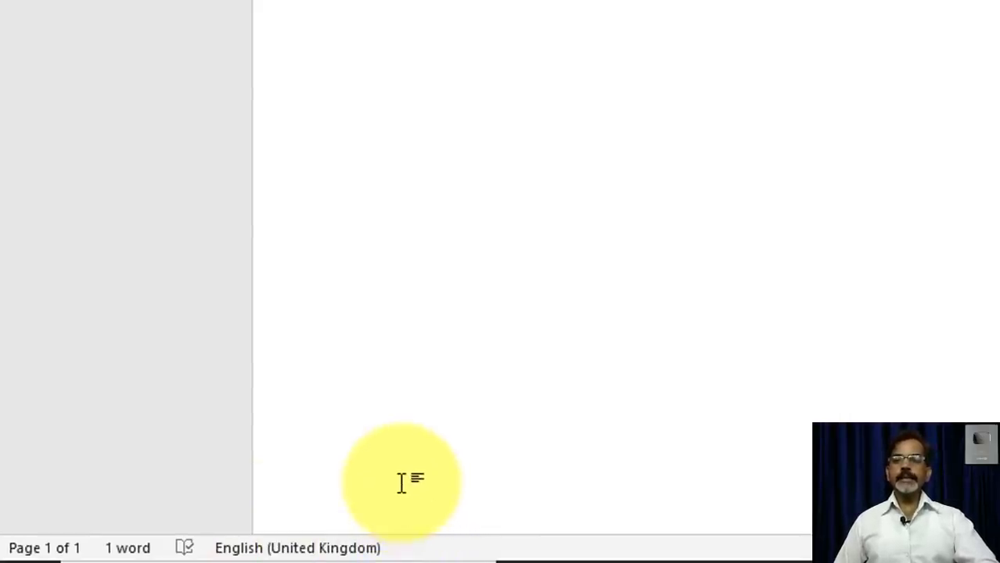
Step: Open the Navigation pane and browse its Headings, Pages and Results views, ending on Pages
left_click(43, 551)
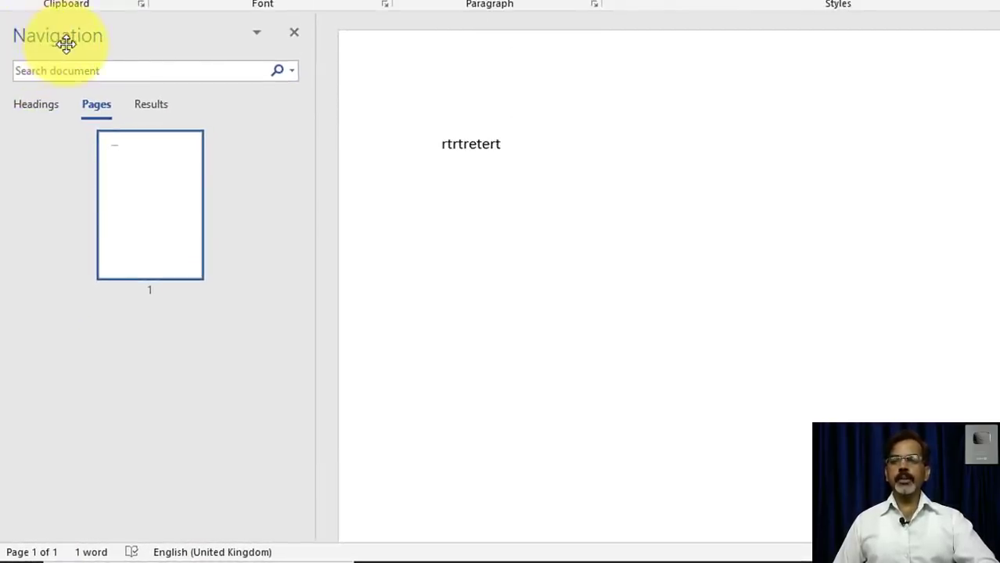
left_click(45, 110)
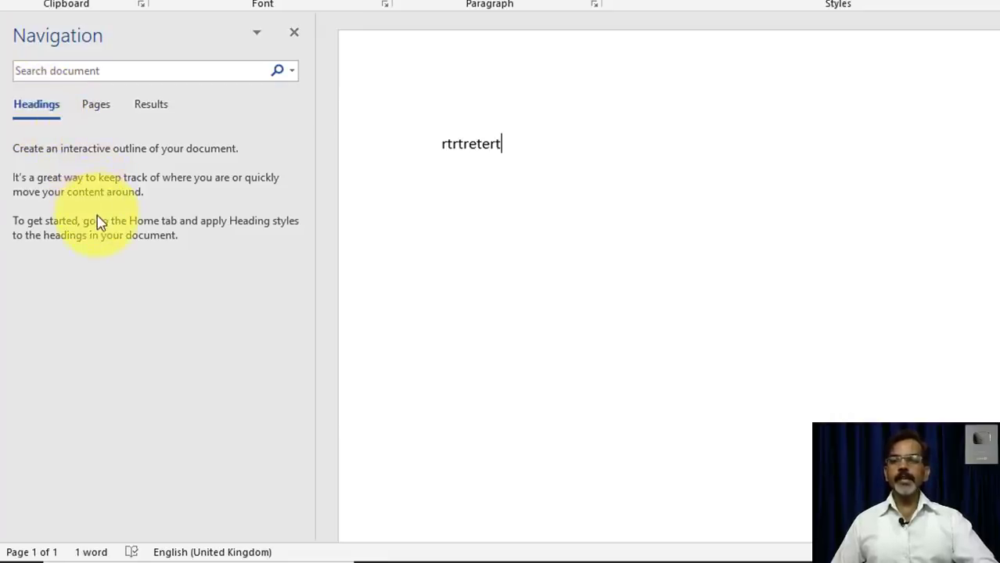
left_click(95, 104)
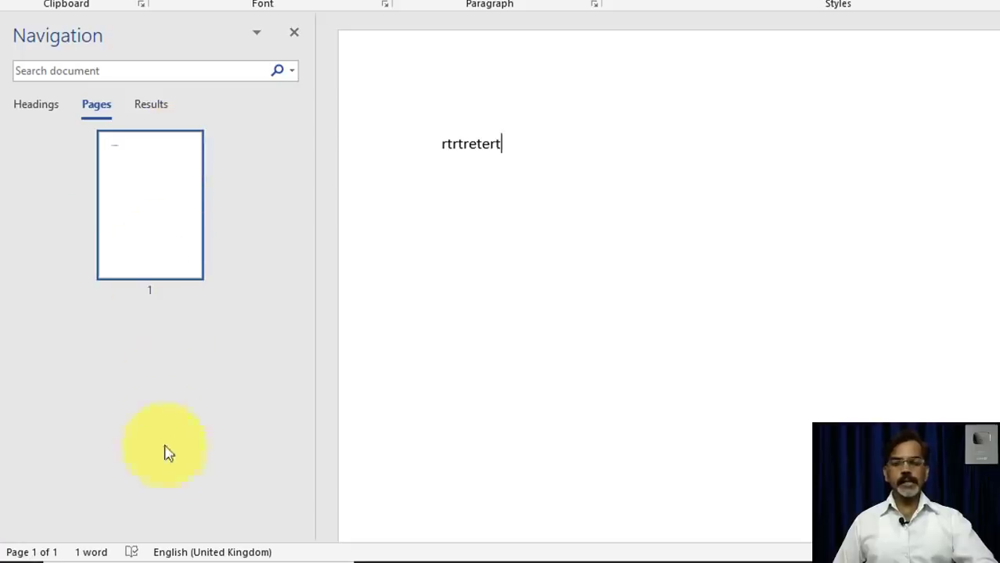
left_click(153, 108)
left_click(101, 104)
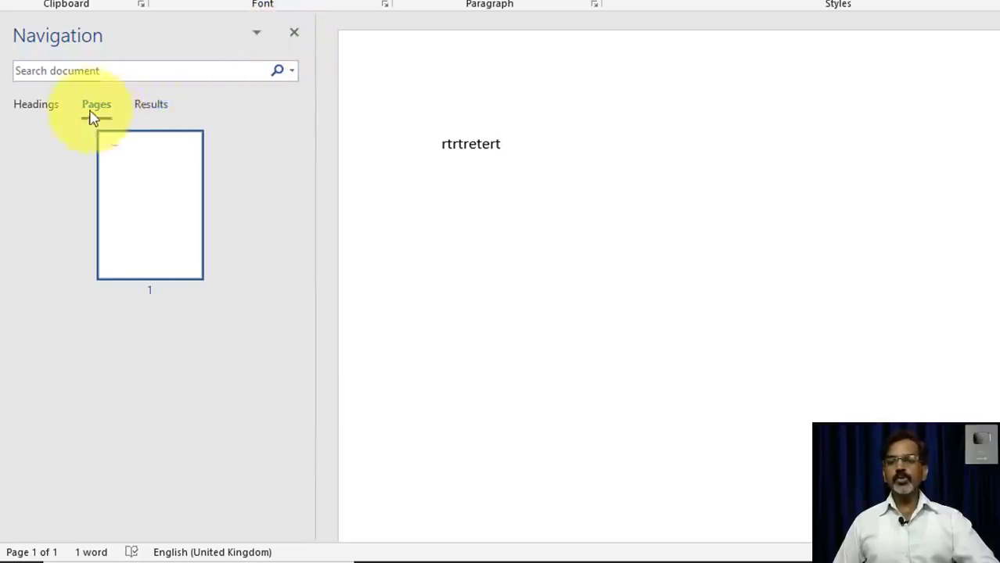
Step: Move the Navigation pane out into a floating window
left_click(257, 38)
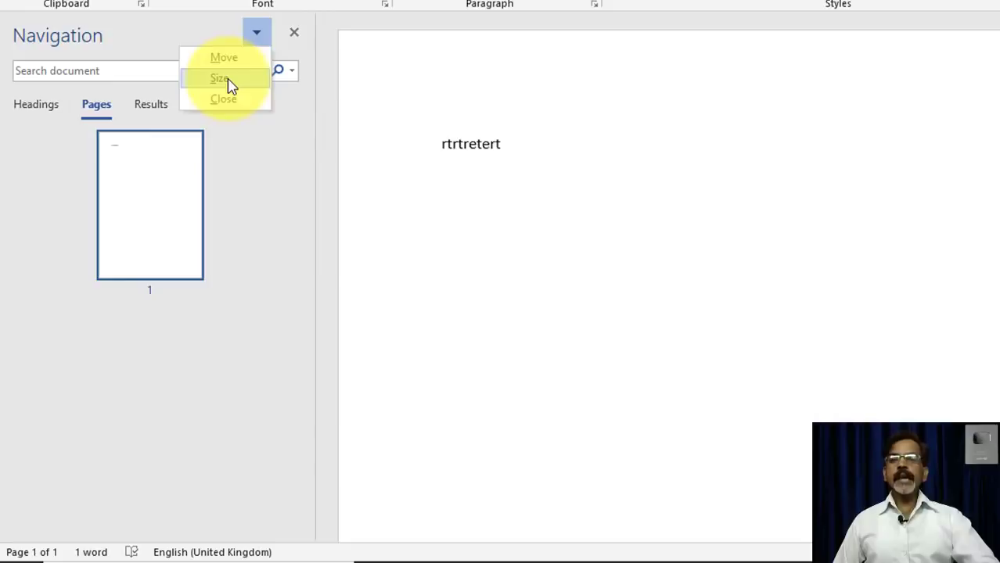
left_click(225, 57)
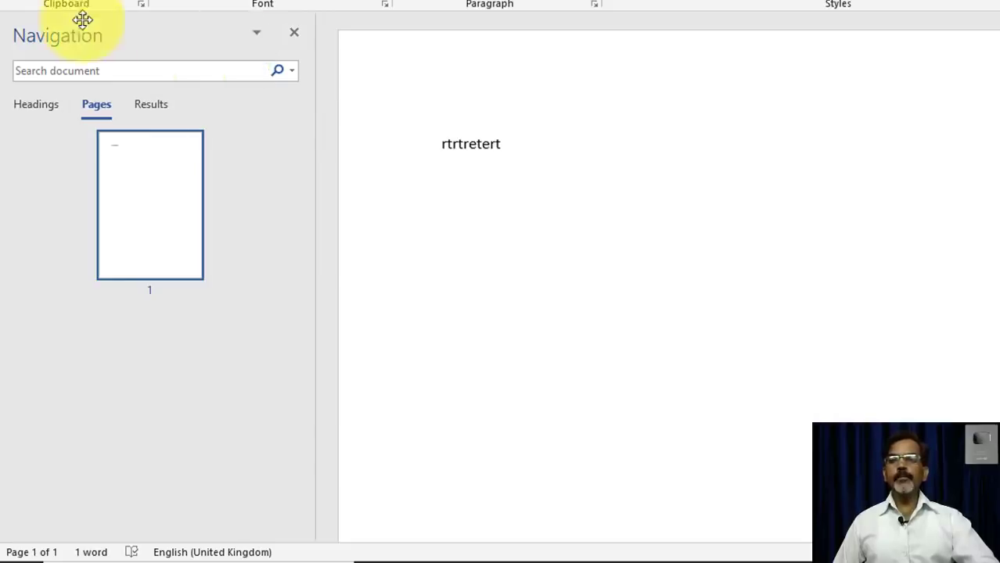
mouse_move(142, 42)
left_mouse_down()
mouse_move(422, 99)
mouse_move(6, 35)
left_mouse_up()
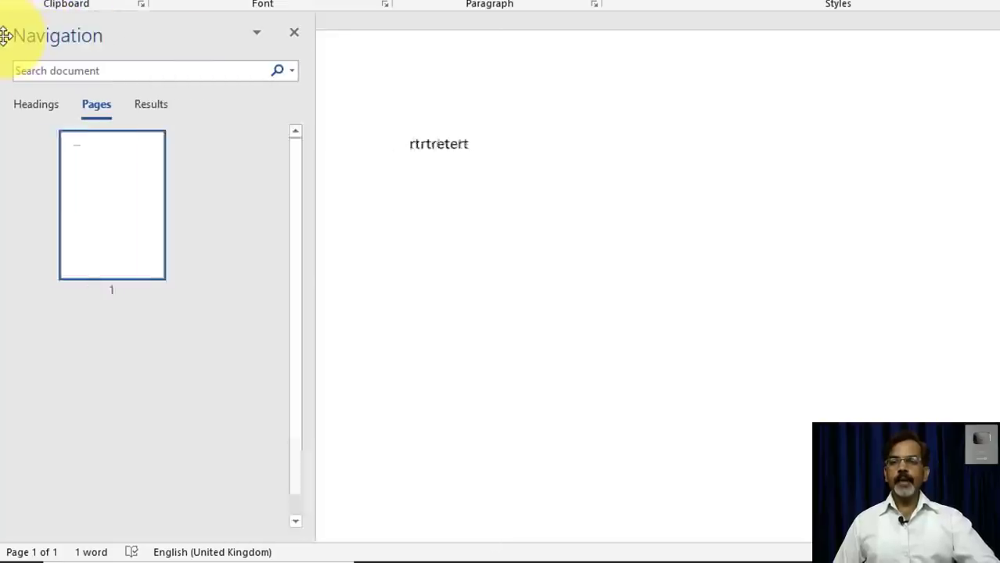
Step: Resize the floating Navigation pane narrower, then close it
left_click(254, 36)
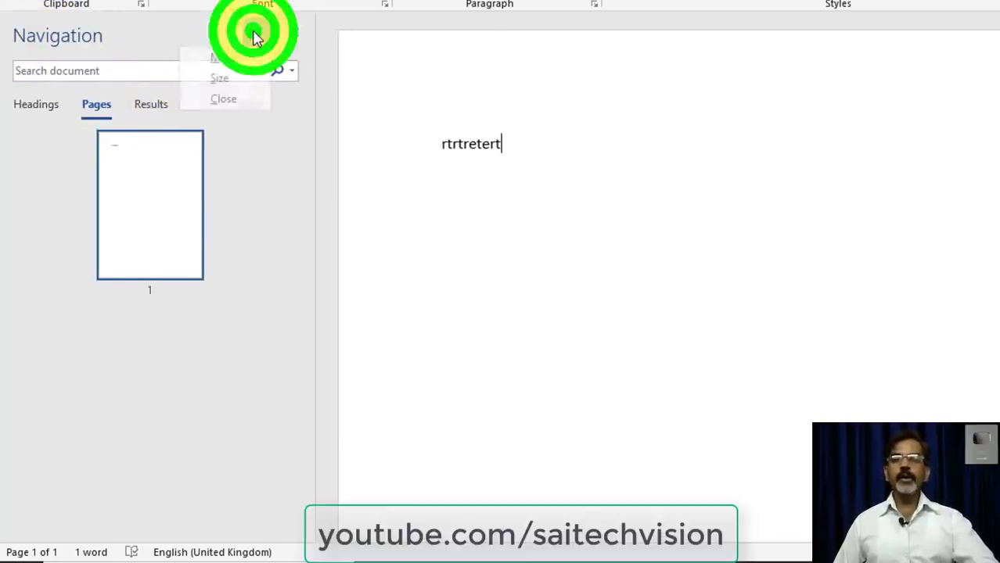
left_click(224, 85)
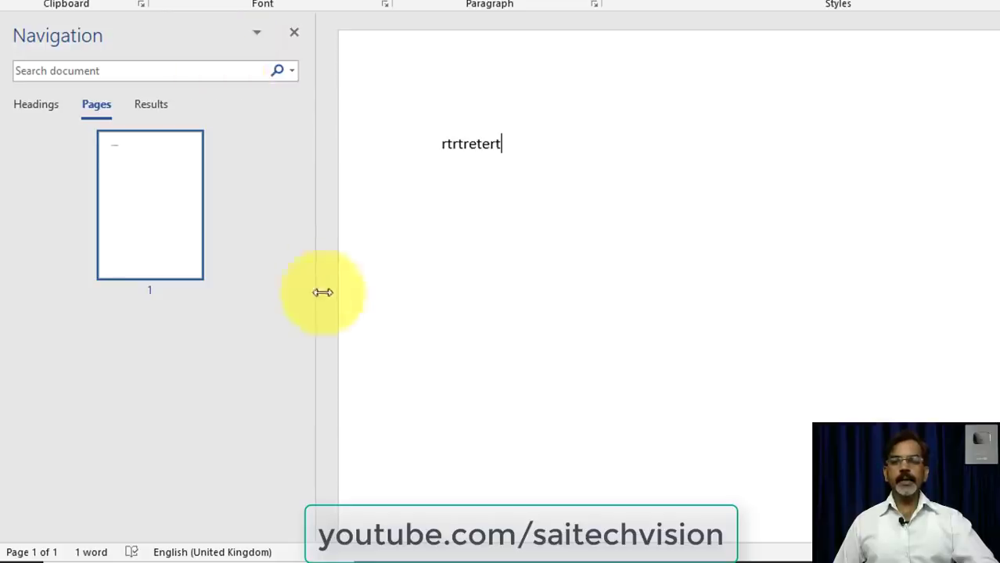
mouse_move(239, 303)
left_mouse_down()
mouse_move(191, 315)
mouse_move(236, 319)
left_mouse_up()
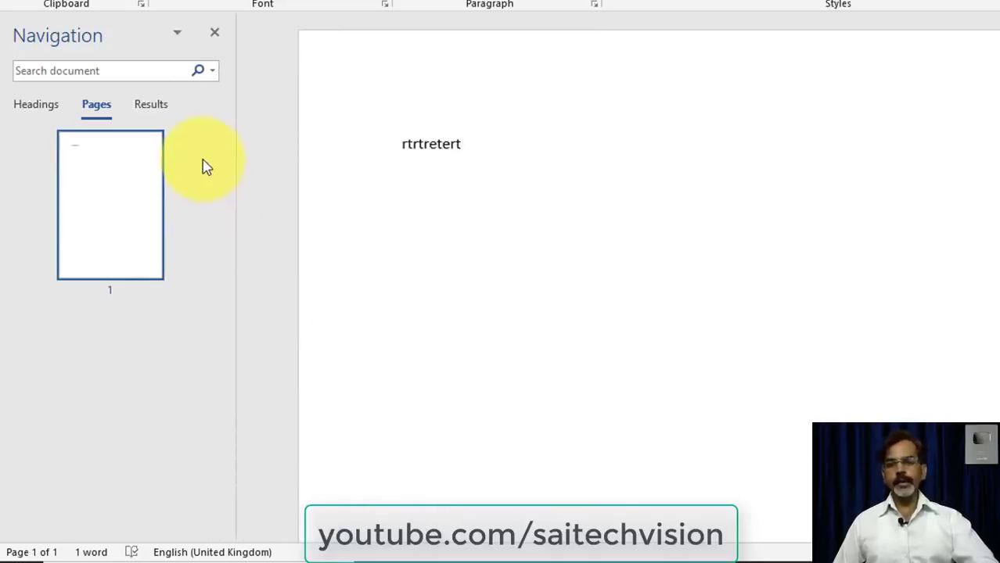
left_click(179, 34)
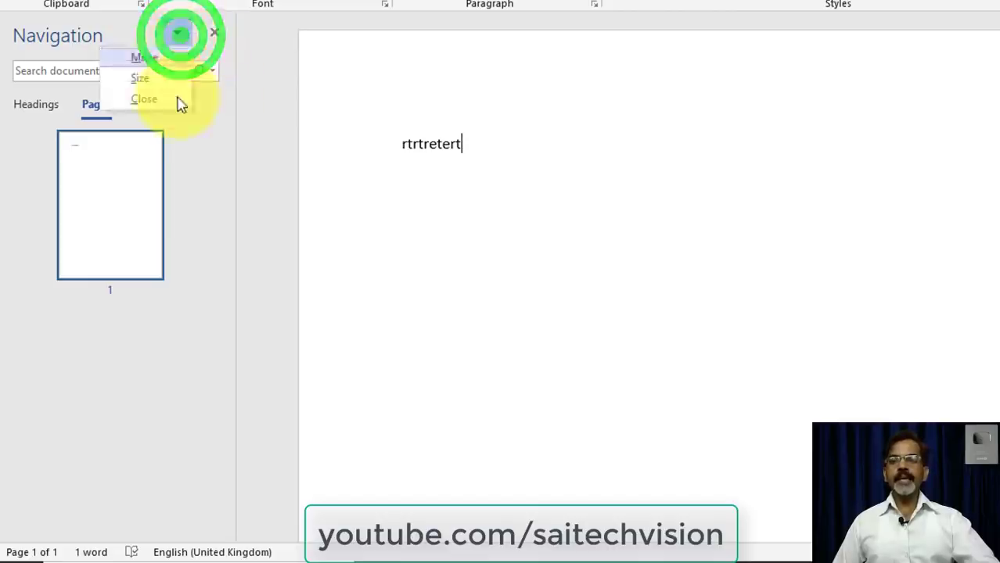
left_click(215, 37)
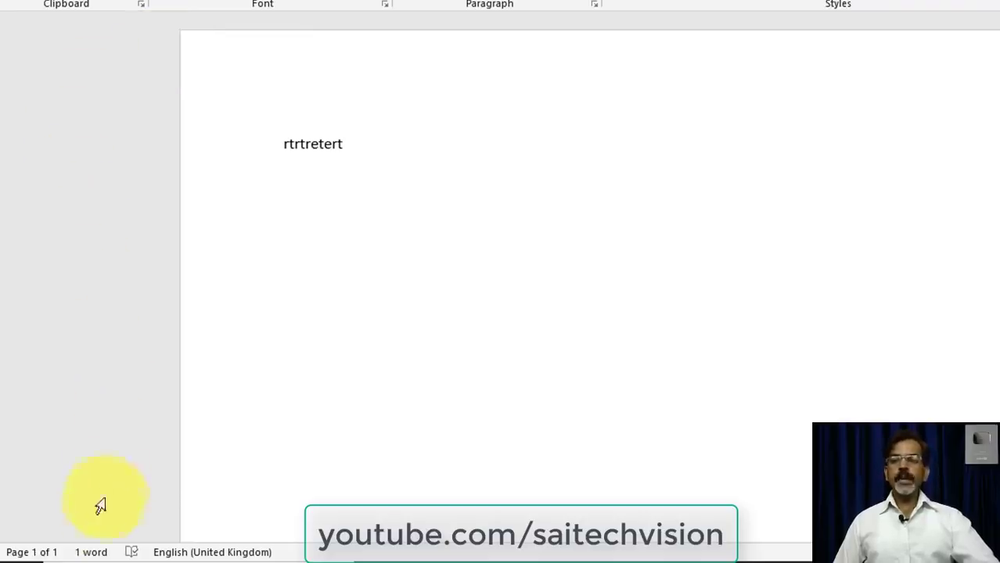
Step: Review Word Count (1 word, 10 characters), close it, and open the Language settings
left_click(94, 552)
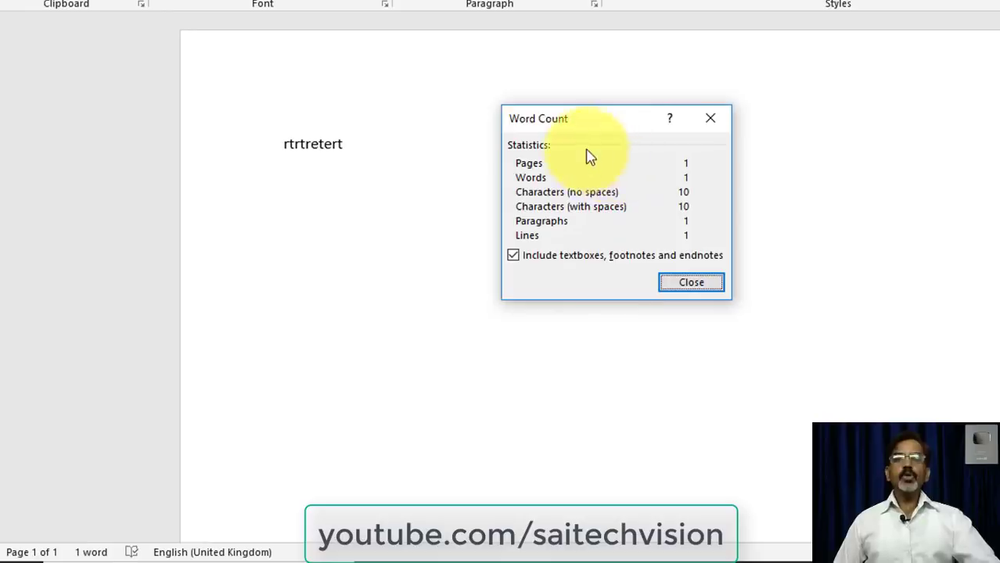
left_click_drag(598, 122, 595, 95)
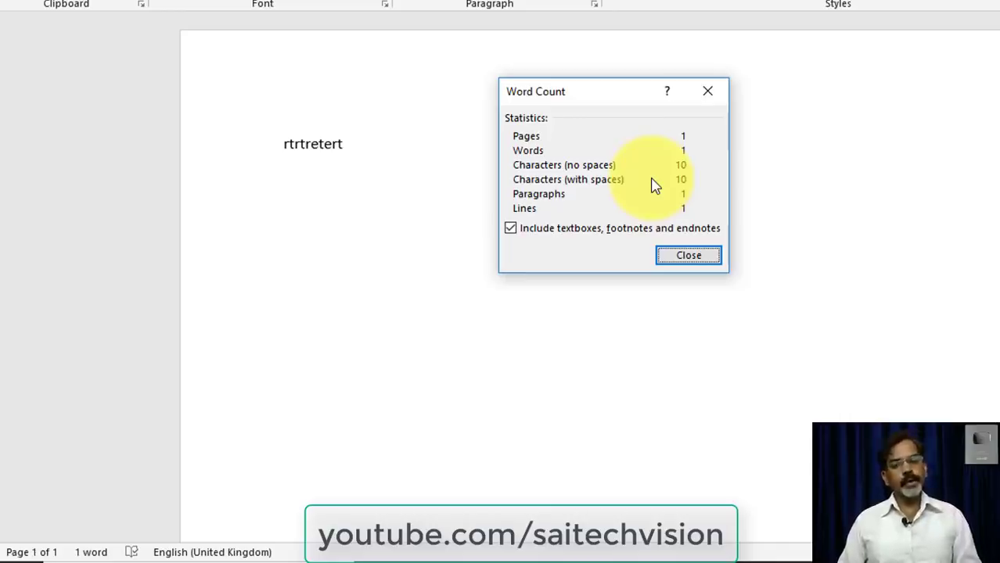
left_click(687, 257)
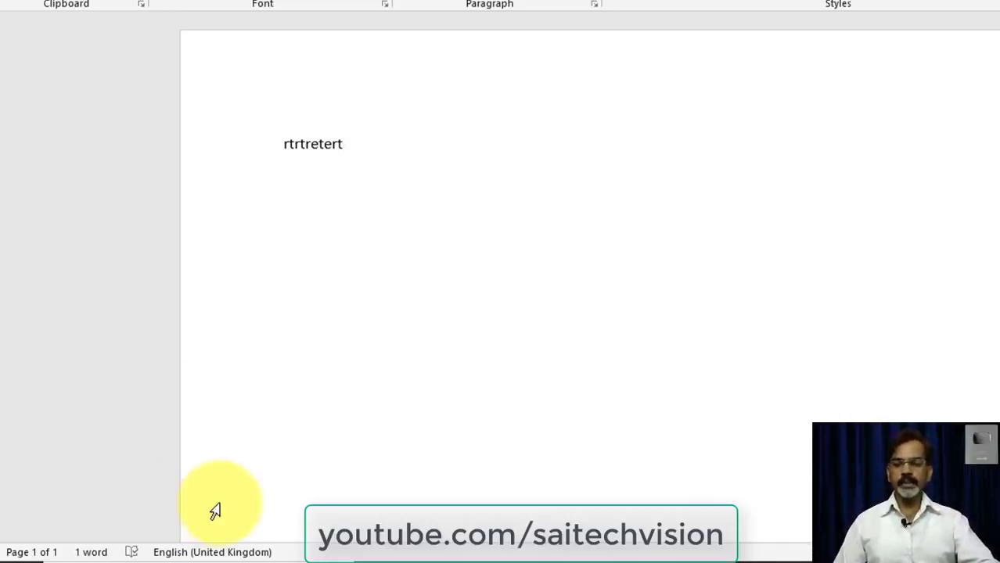
left_click(197, 552)
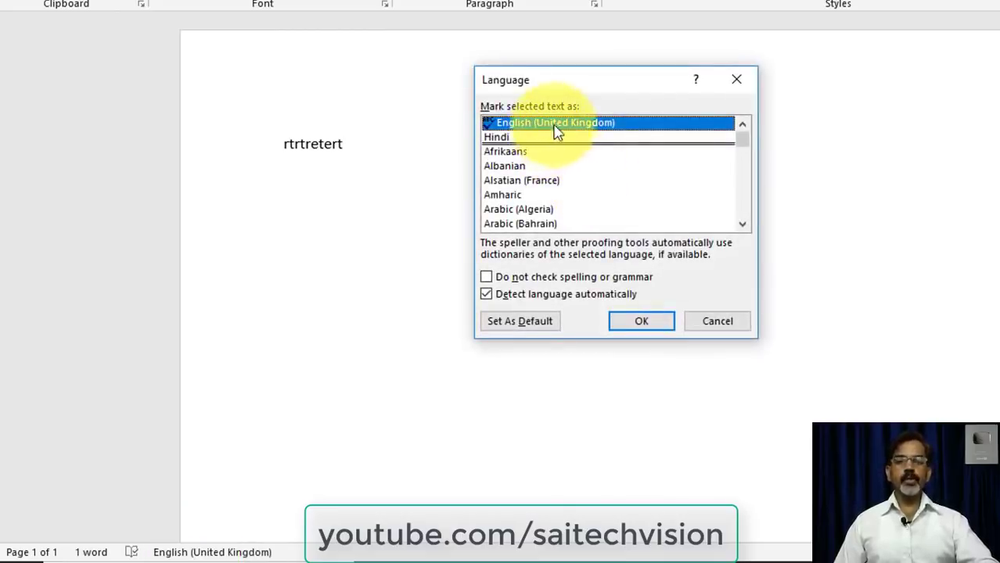
Step: Cancel the Language dialog, leaving English (United Kingdom) unchanged
left_click(708, 321)
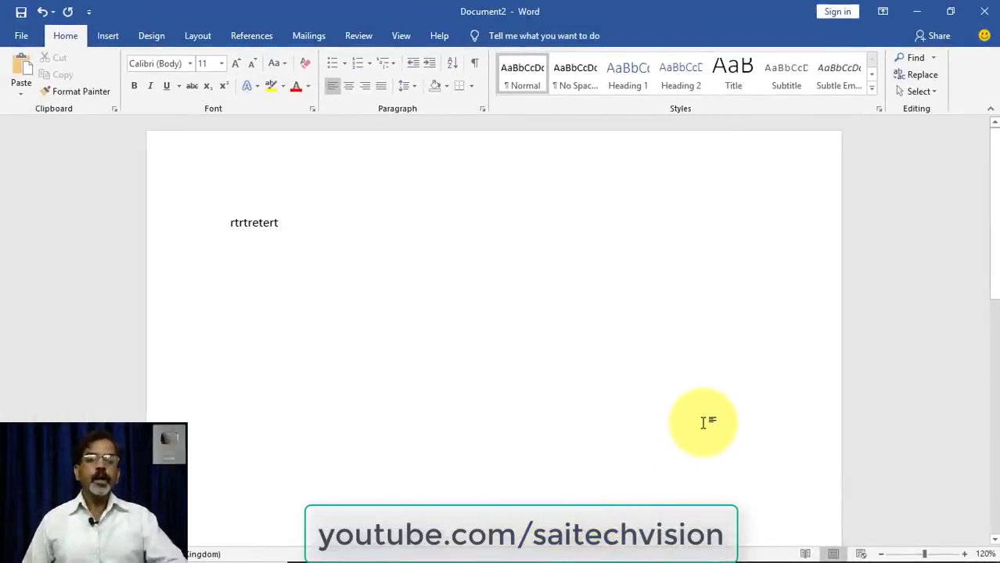
left_click(805, 552)
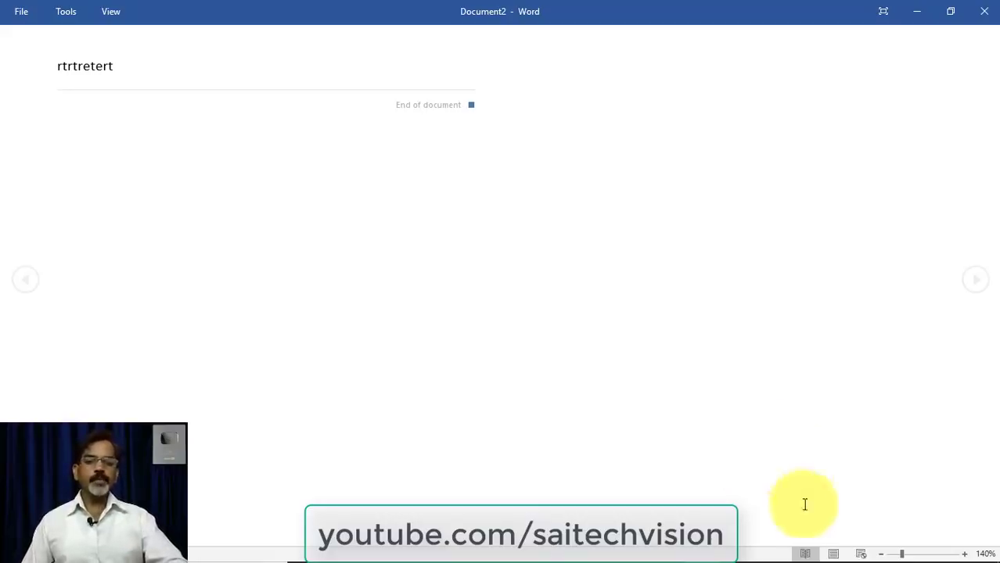
left_click(832, 552)
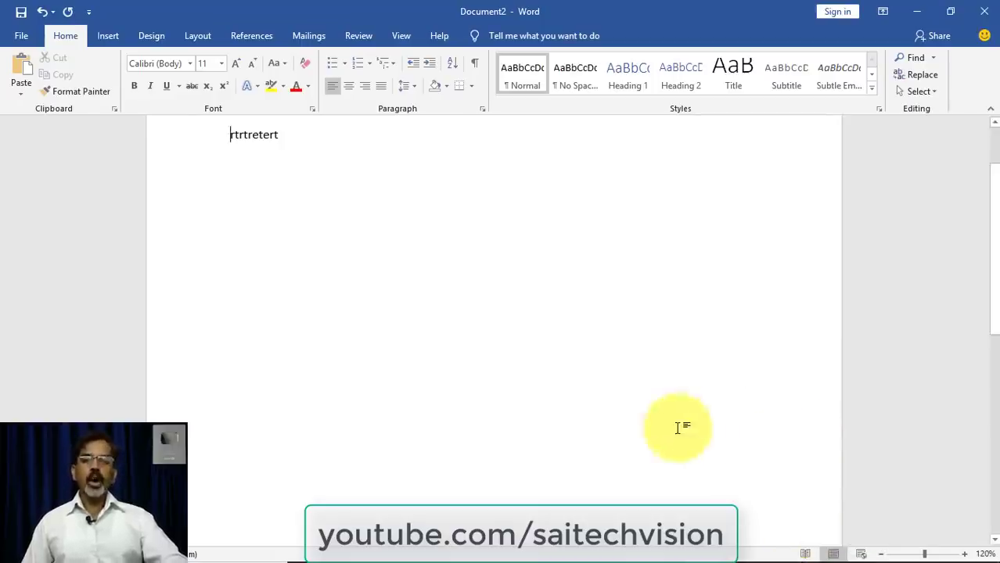
scroll(661, 419, "up", 2)
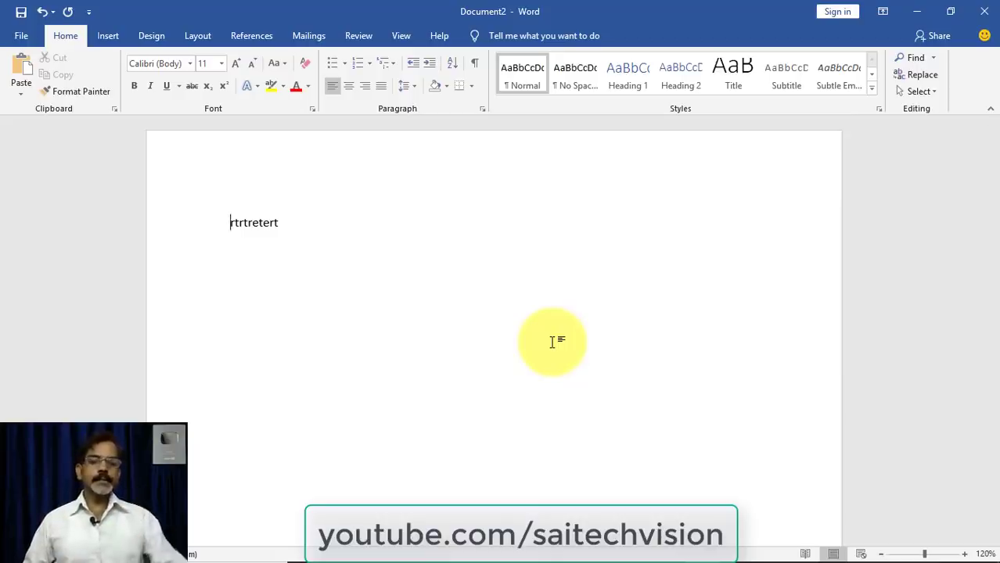
left_click(861, 553)
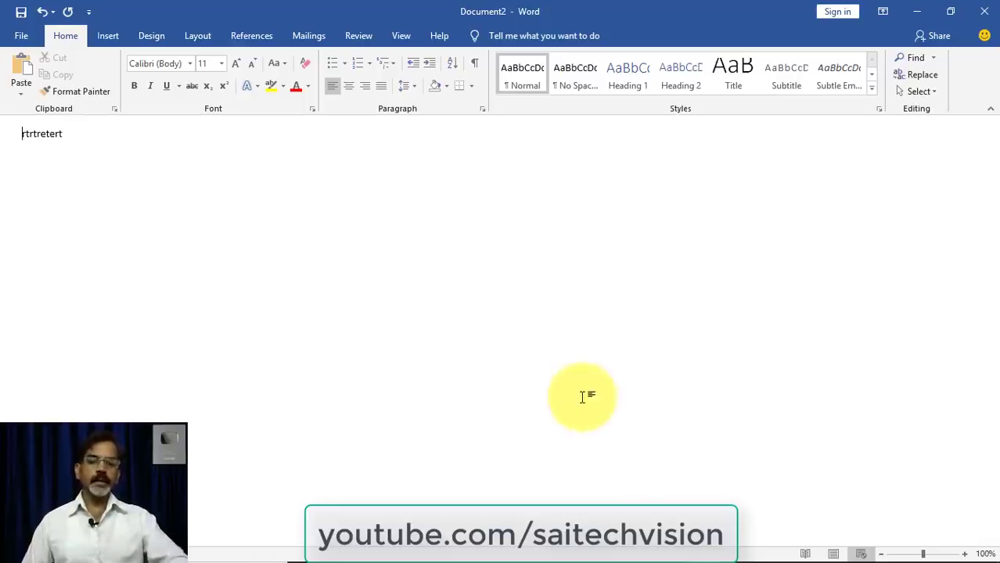
left_click(833, 554)
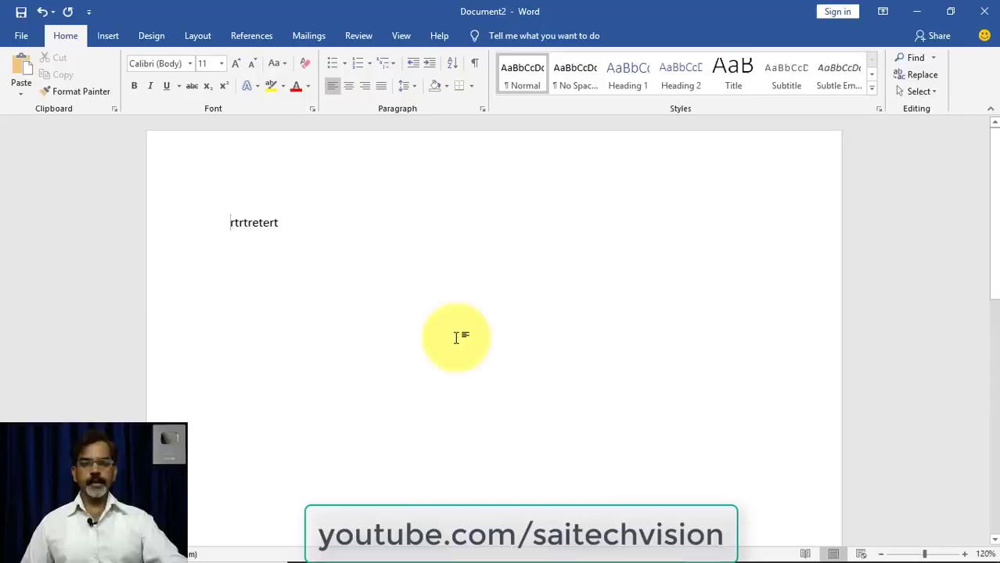
scroll(477, 313, "down", 1)
scroll(495, 272, "up", 1)
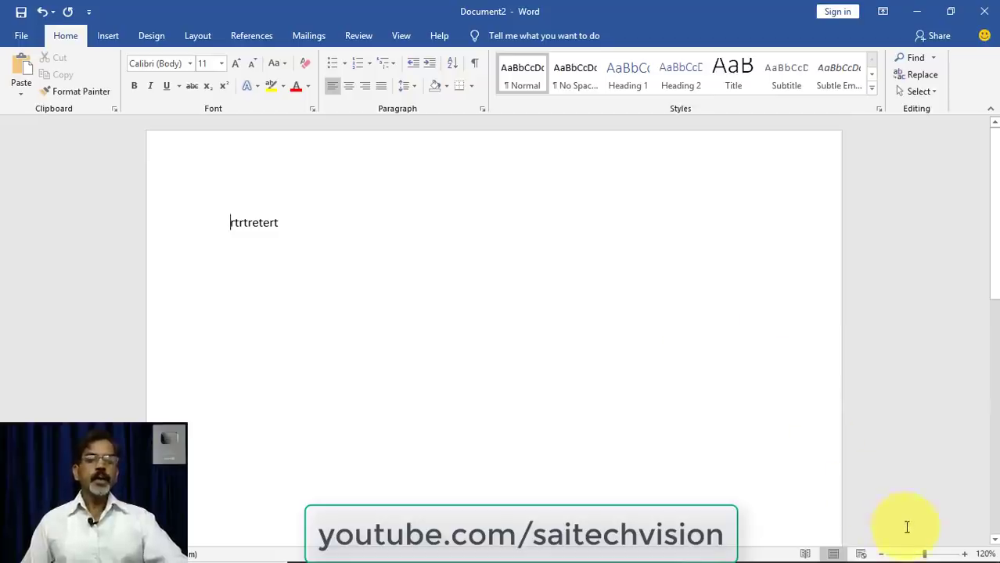
Step: Zoom in two steps, then out to 90% with the status-bar zoom buttons
left_click(964, 554)
left_click(964, 554)
left_click(964, 555)
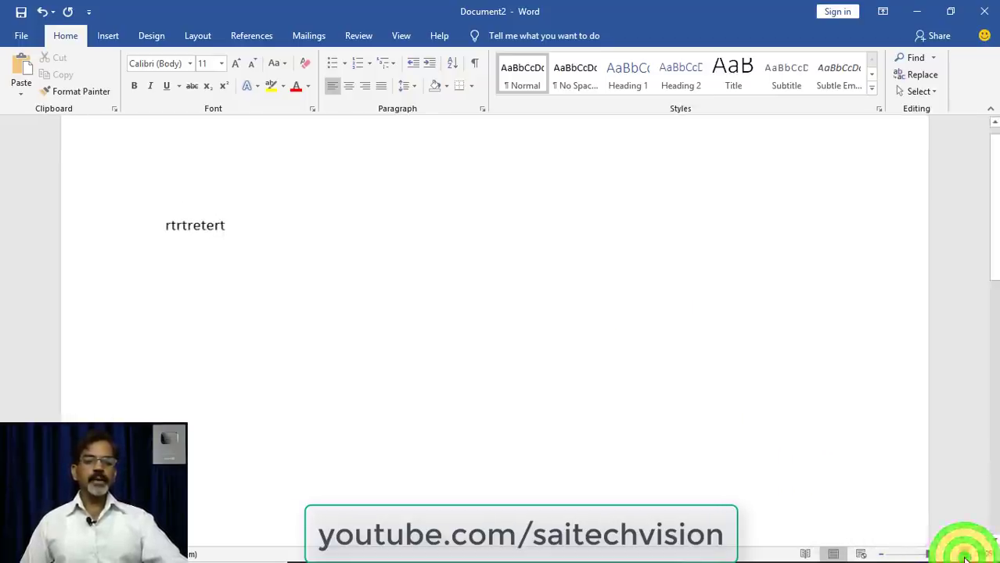
left_click(882, 555)
left_click(882, 554)
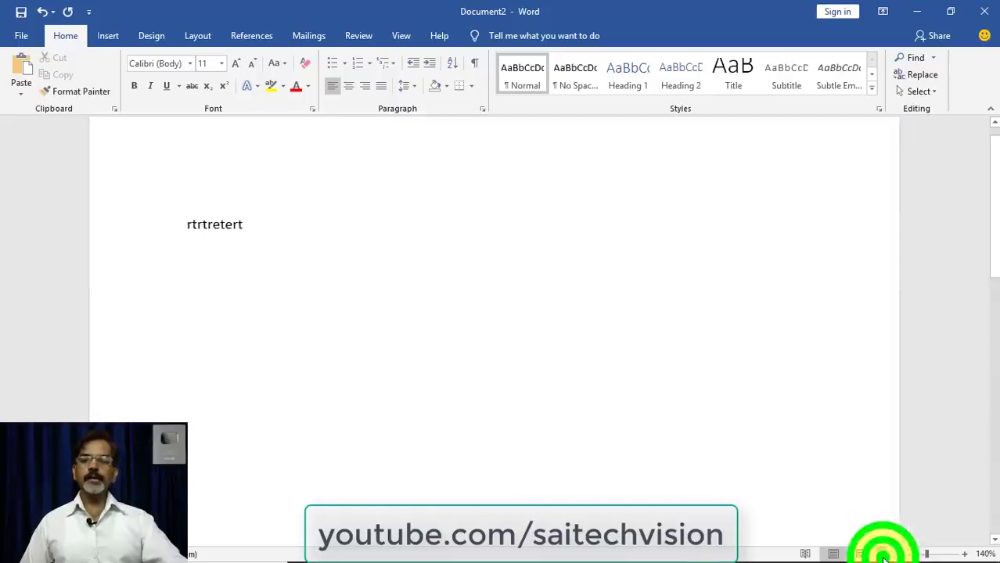
left_click(882, 555)
left_click(882, 554)
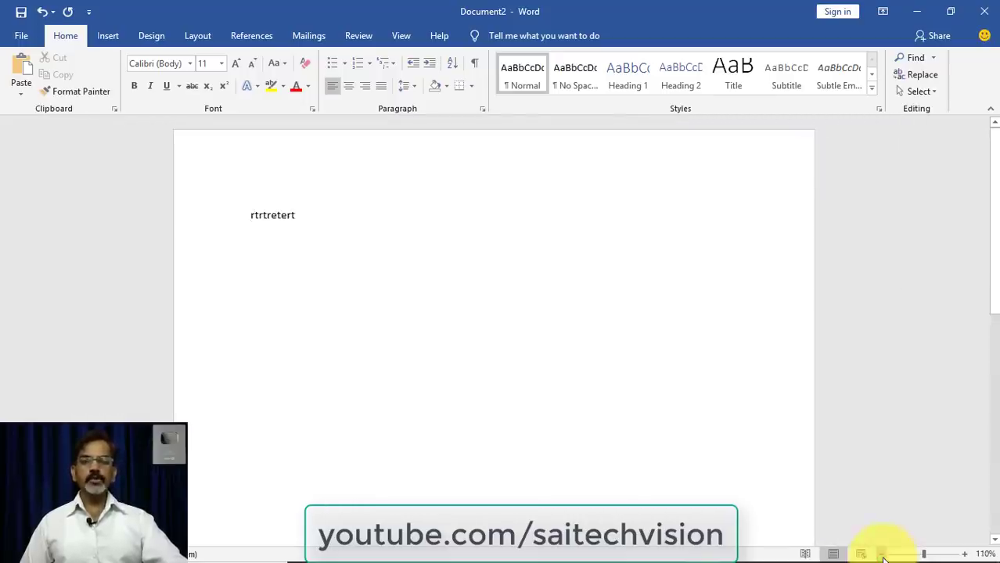
left_click(881, 555)
left_click(882, 554)
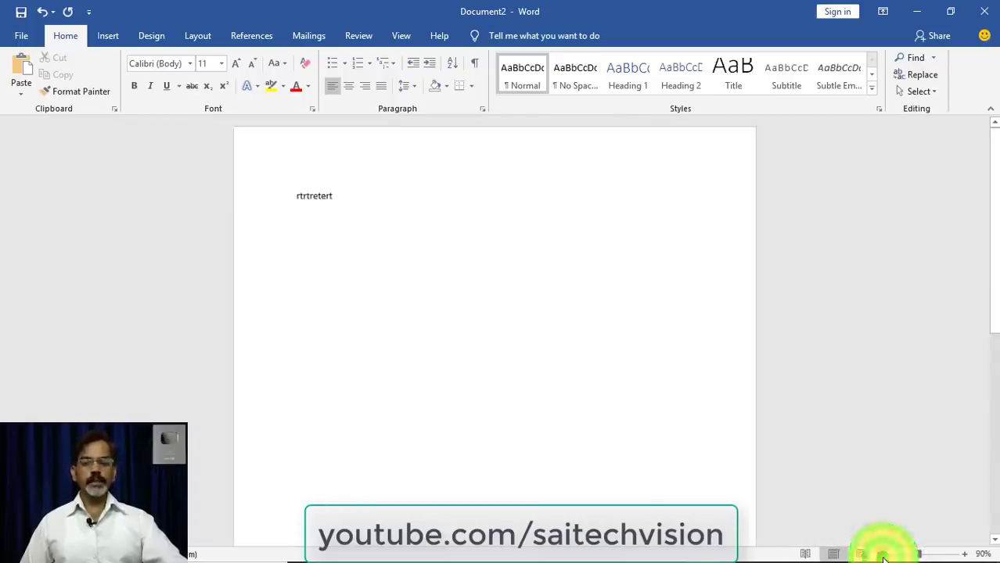
Step: Adjust the zoom with Ctrl+mouse wheel, settling the page at 80%
left_click(565, 357)
scroll(566, 328, "up", 1)
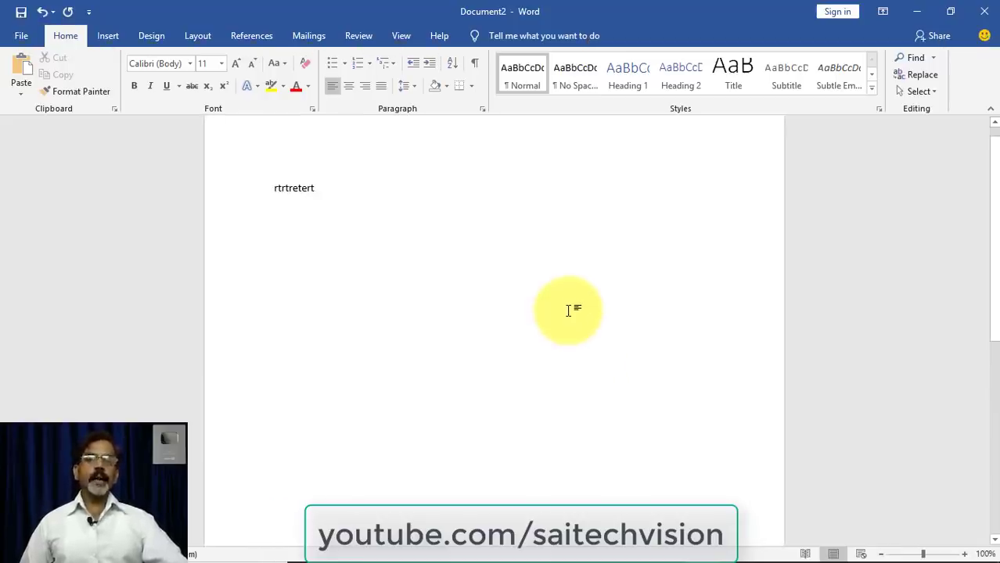
scroll(569, 303, "up", 1)
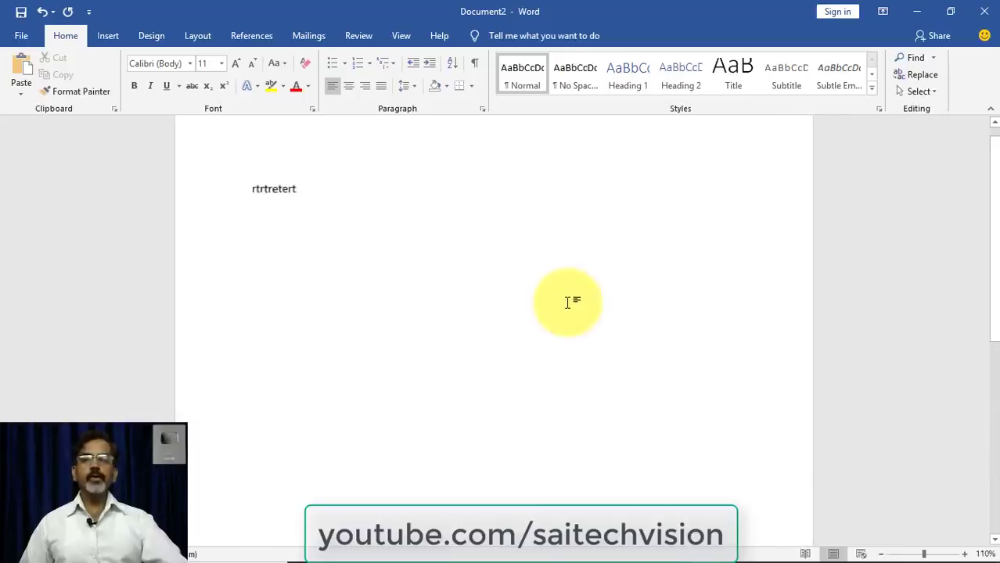
scroll(569, 301, "up", 1)
scroll(568, 302, "up", 2)
scroll(565, 300, "down", 3)
scroll(565, 300, "down", 1)
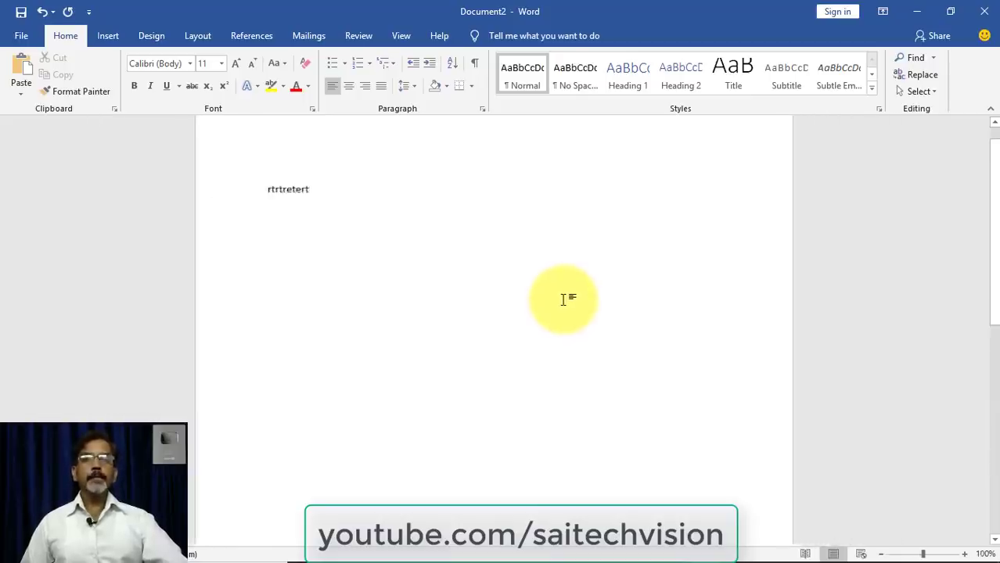
scroll(560, 294, "up", 2)
scroll(557, 290, "up", 2)
scroll(557, 290, "down", 1)
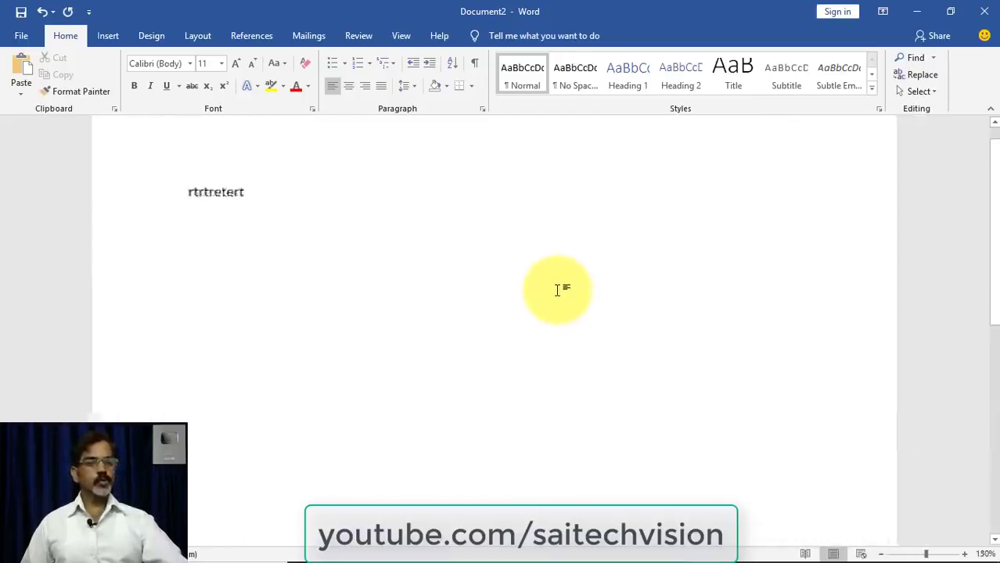
scroll(555, 291, "down", 2)
scroll(552, 291, "down", 2)
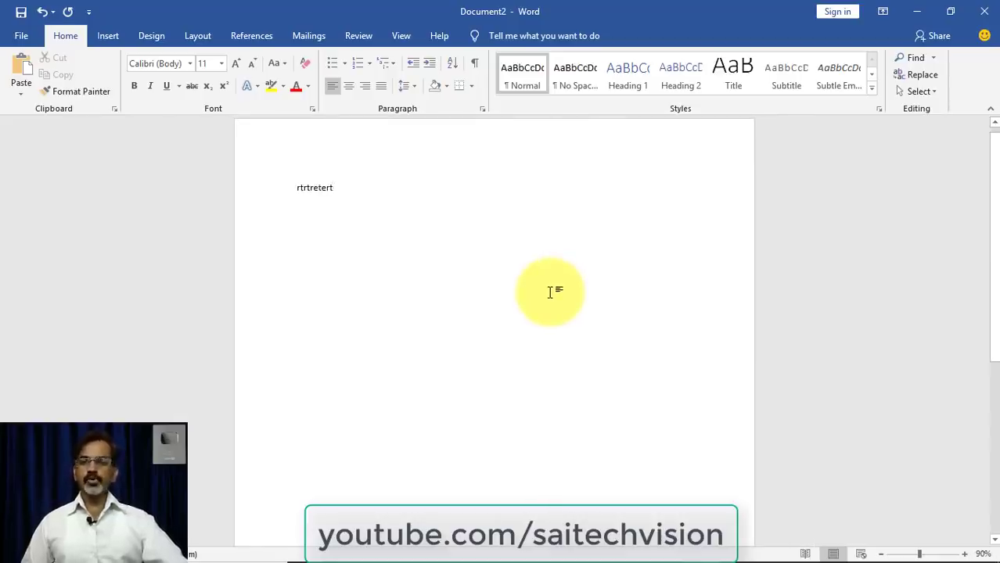
scroll(550, 292, "up", 2)
scroll(550, 292, "down", 3)
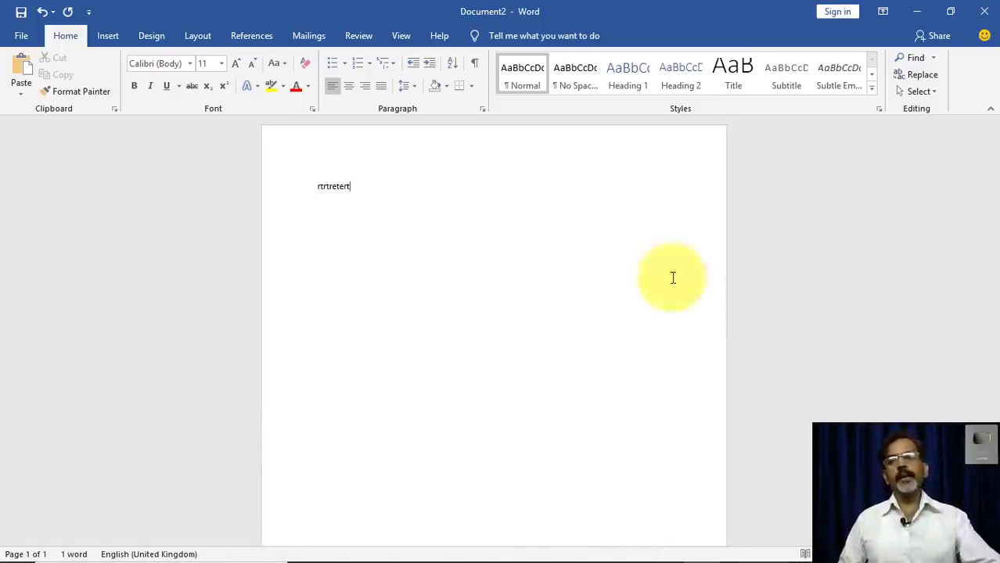
left_click(24, 39)
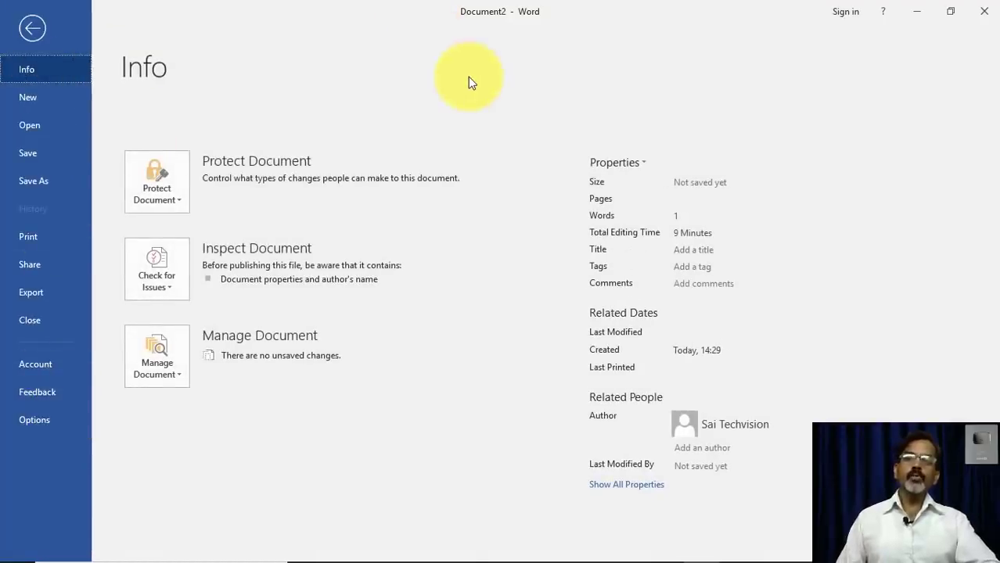
key("Escape")
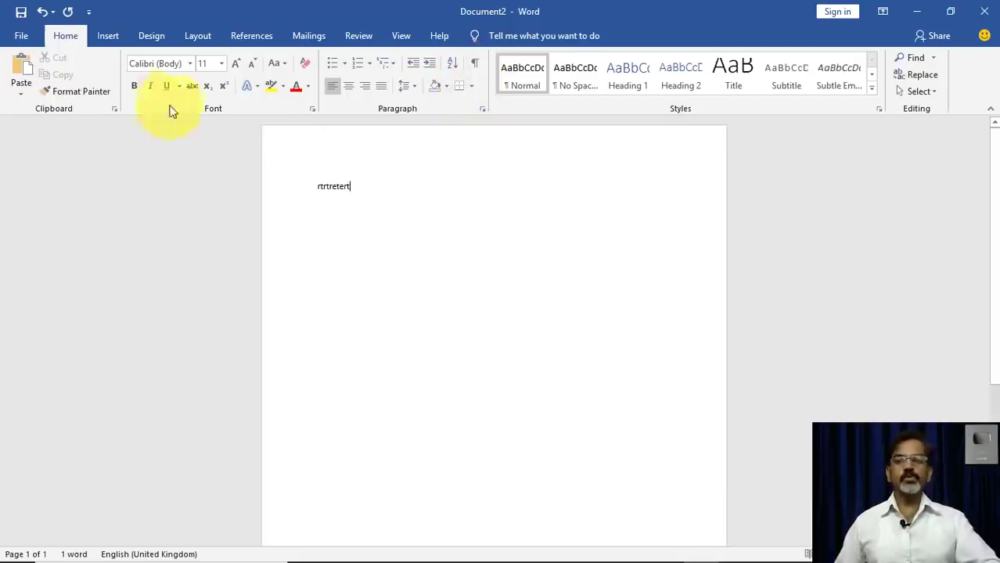